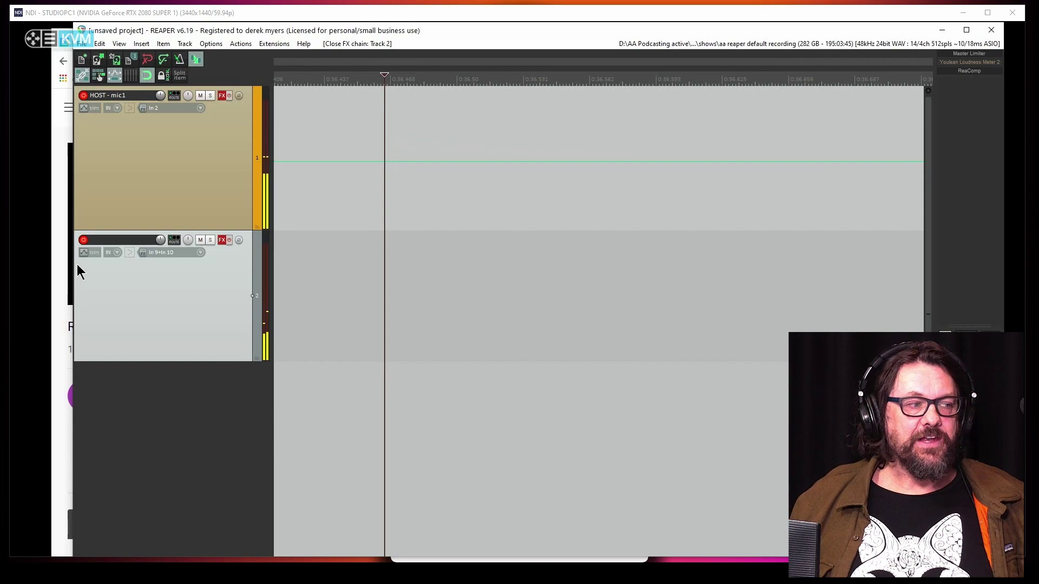
pyautogui.click(54, 275)
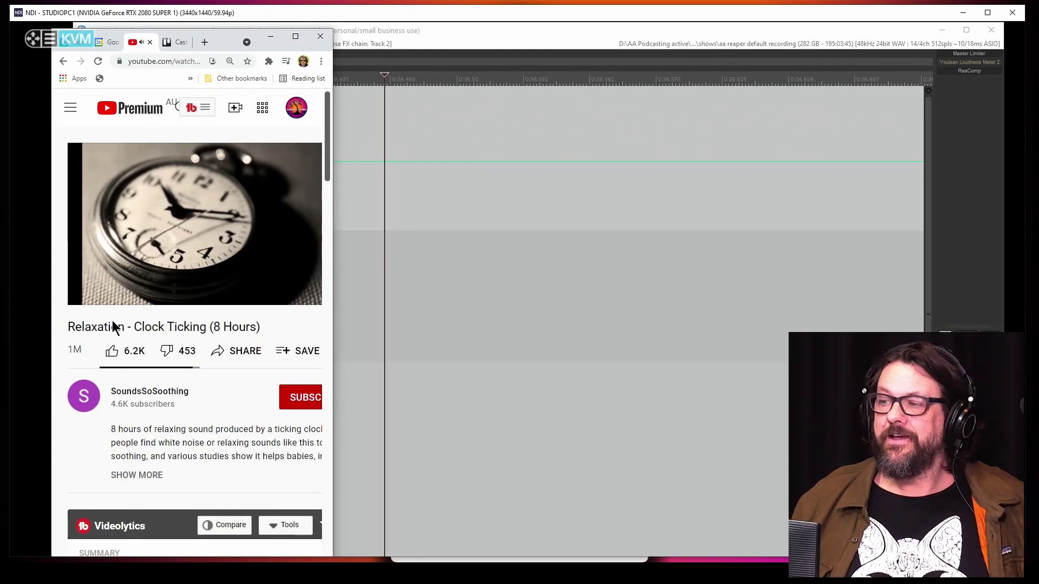
pyautogui.moveTo(149, 226)
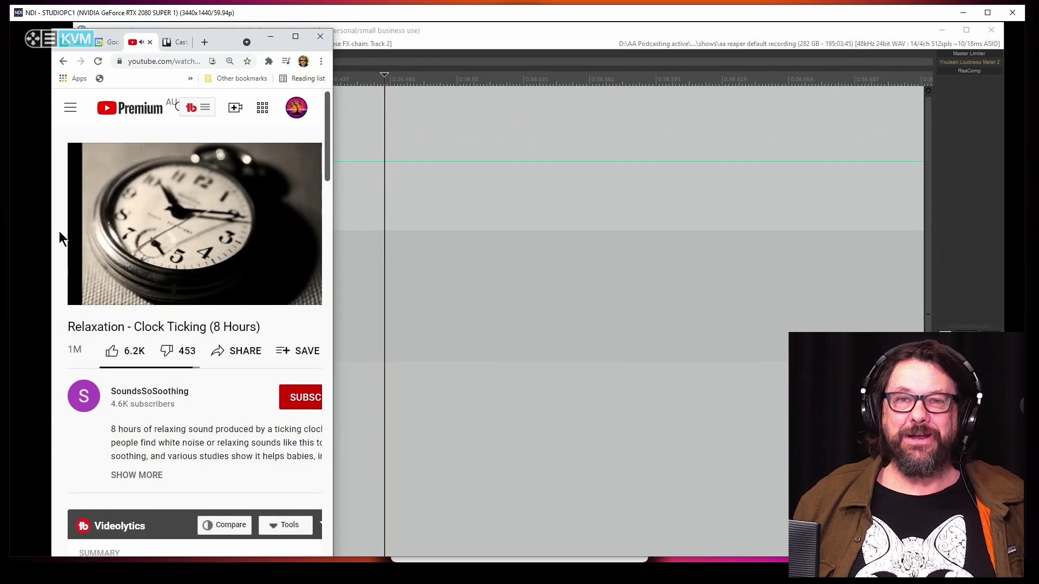
pyautogui.click(343, 112)
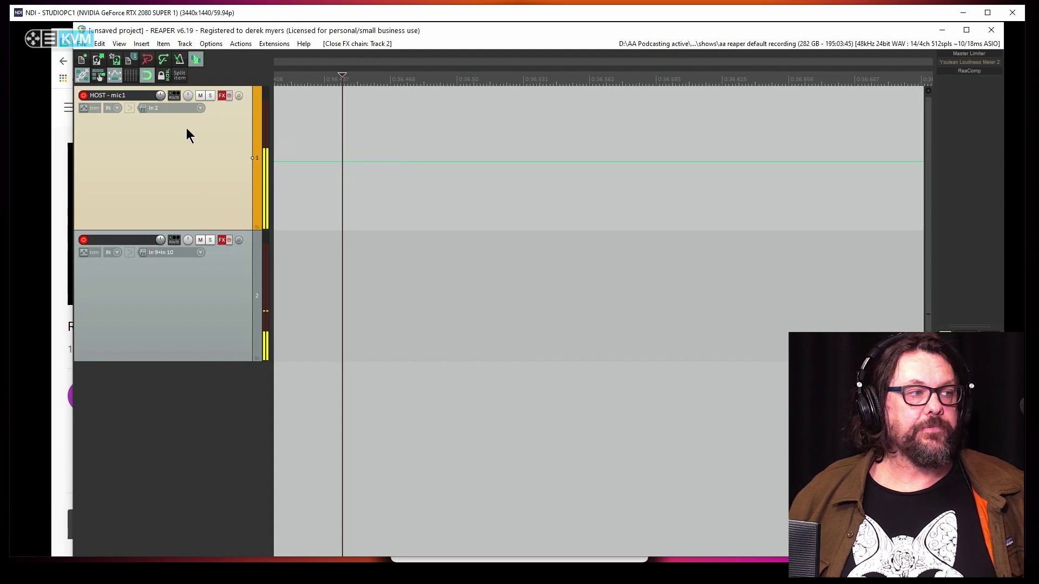
# Load NewTek's VST3: NDI Output (16ch) into the HOST - mic1 track's input FX chain.
pyautogui.click(142, 109)
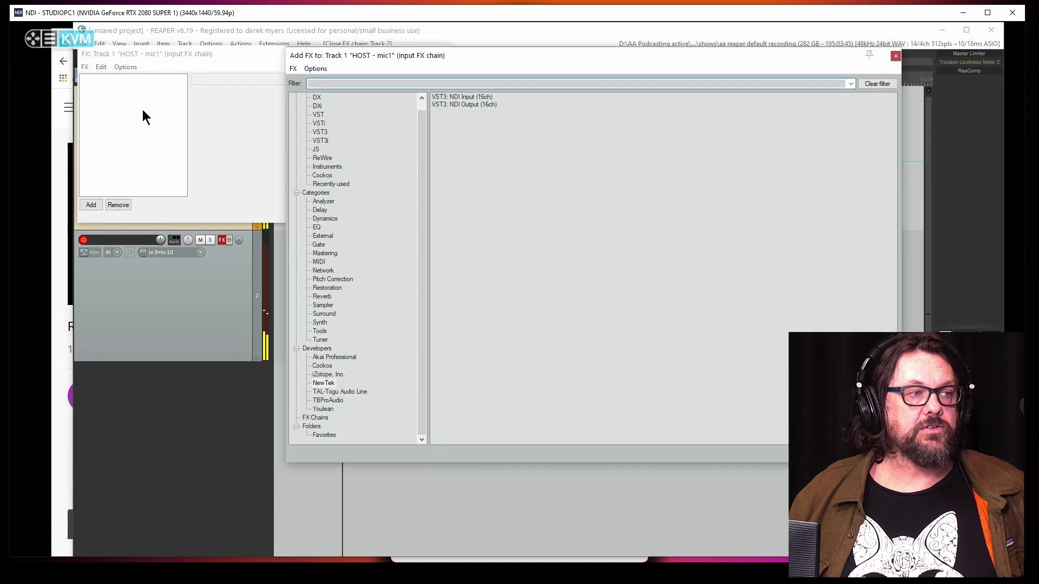
pyautogui.click(895, 55)
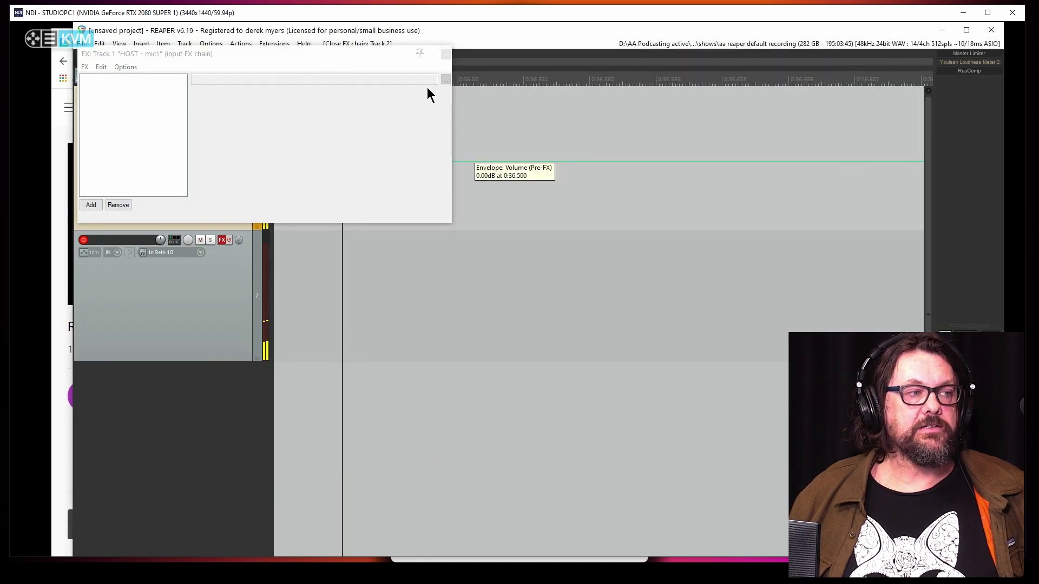
pyautogui.click(446, 55)
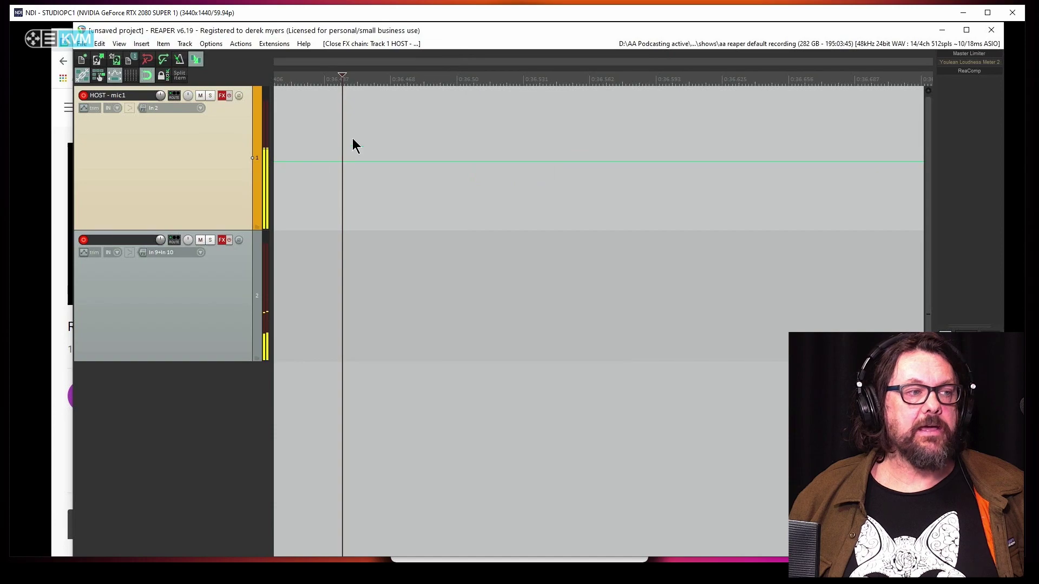
pyautogui.click(142, 108)
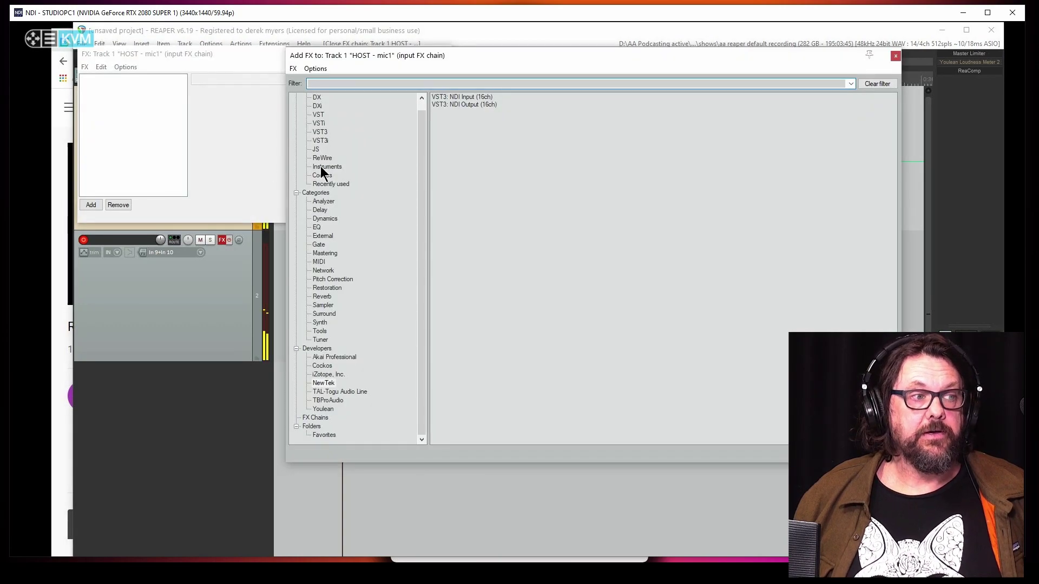
pyautogui.click(466, 104)
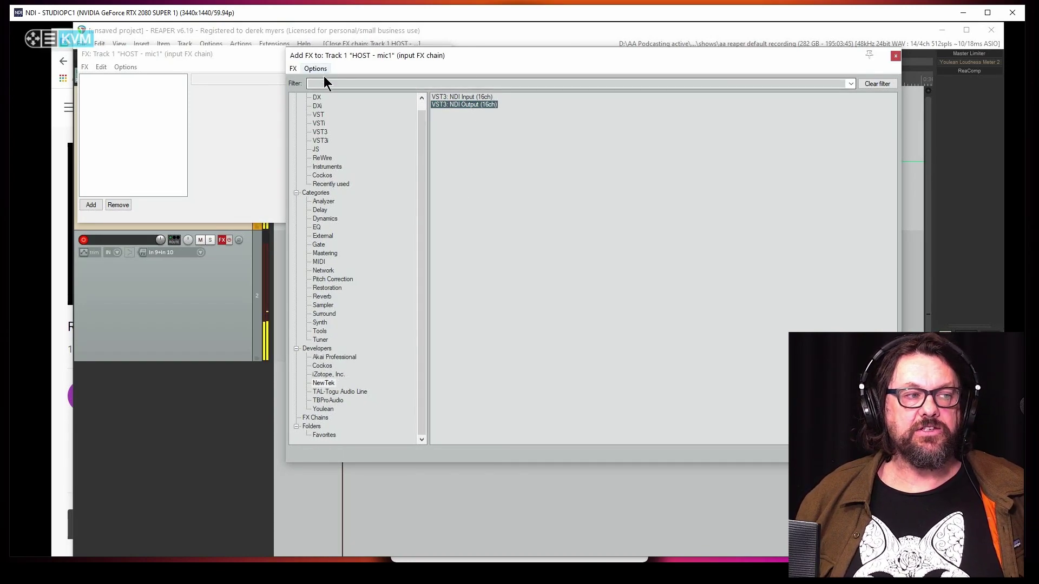
pyautogui.doubleClick(459, 105)
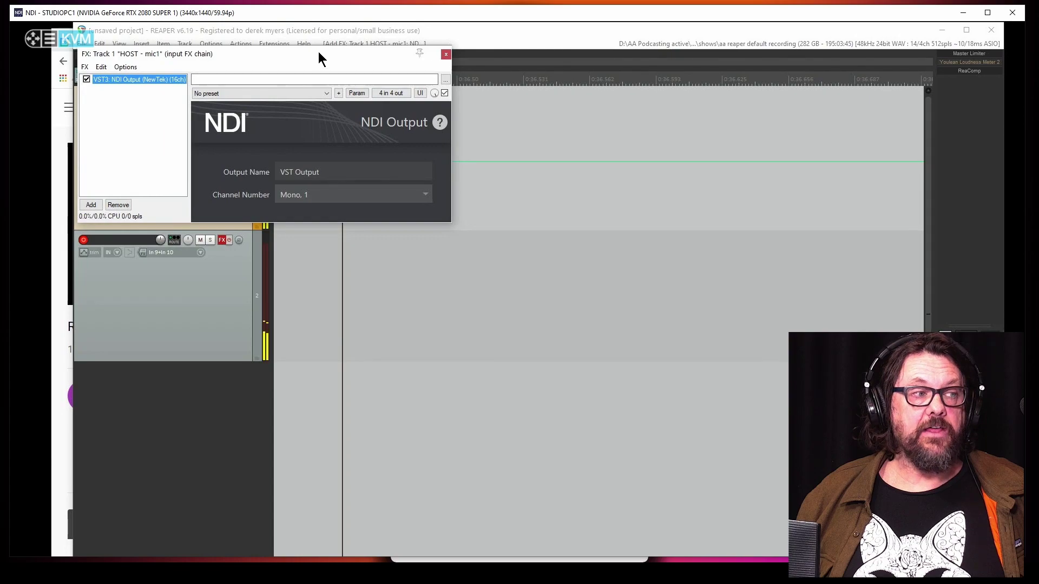
pyautogui.moveTo(320, 54); pyautogui.dragTo(560, 133)
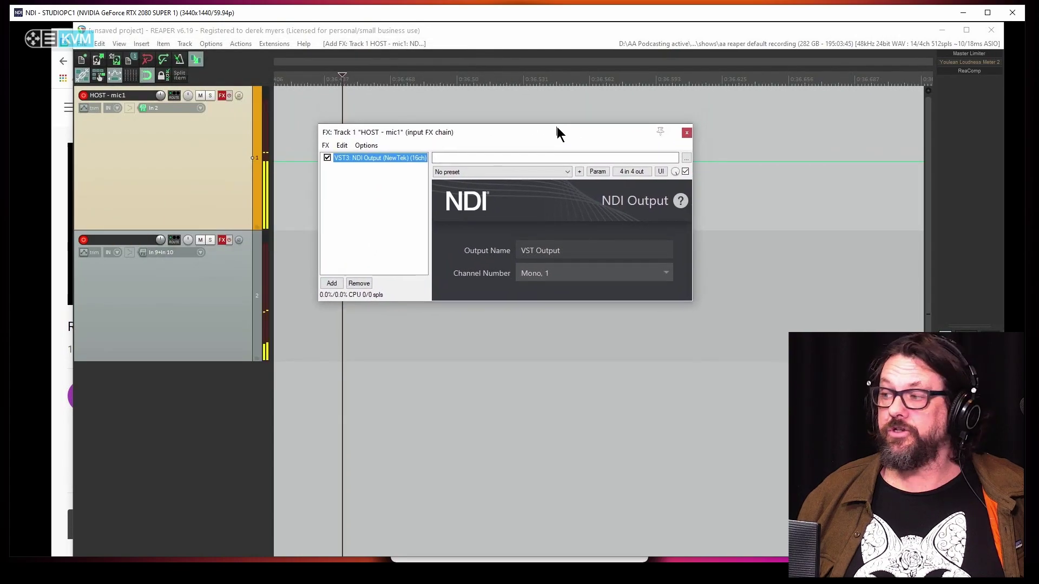
# Replace the NDI Output Name with StudioOneRadioXX.
pyautogui.click(562, 252)
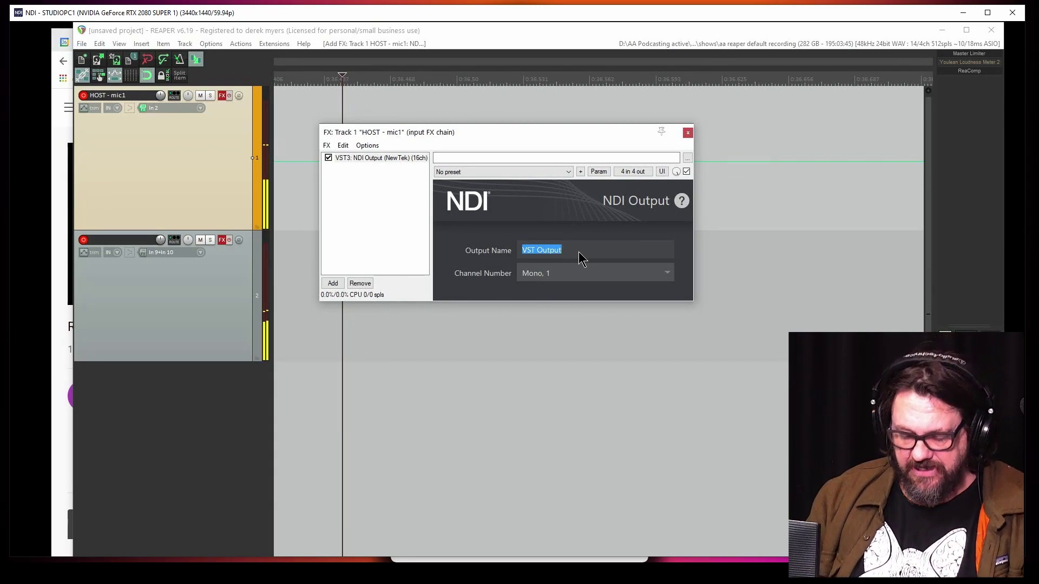
pyautogui.write('S')
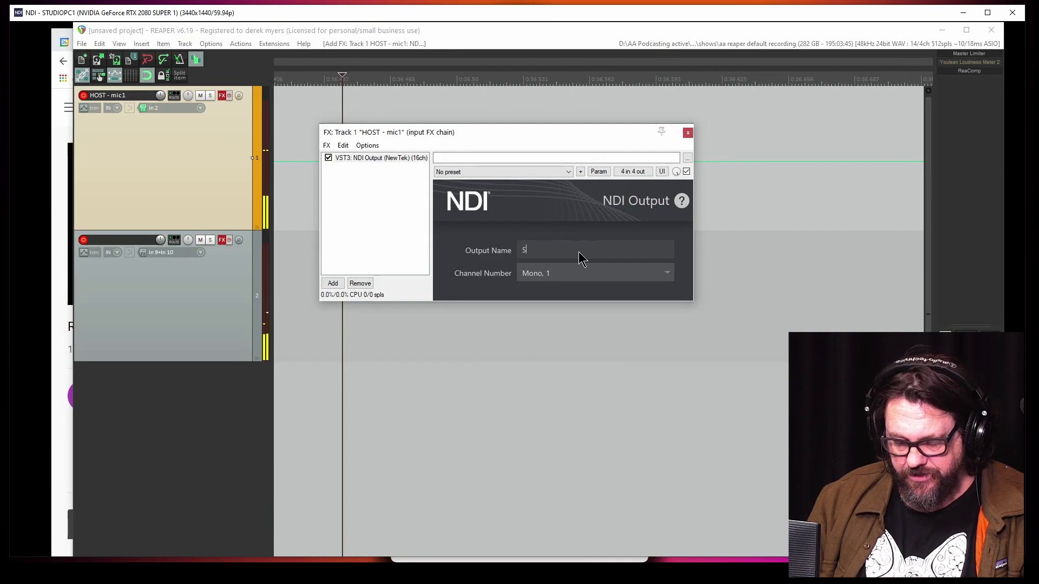
pyautogui.write('tudioOne')
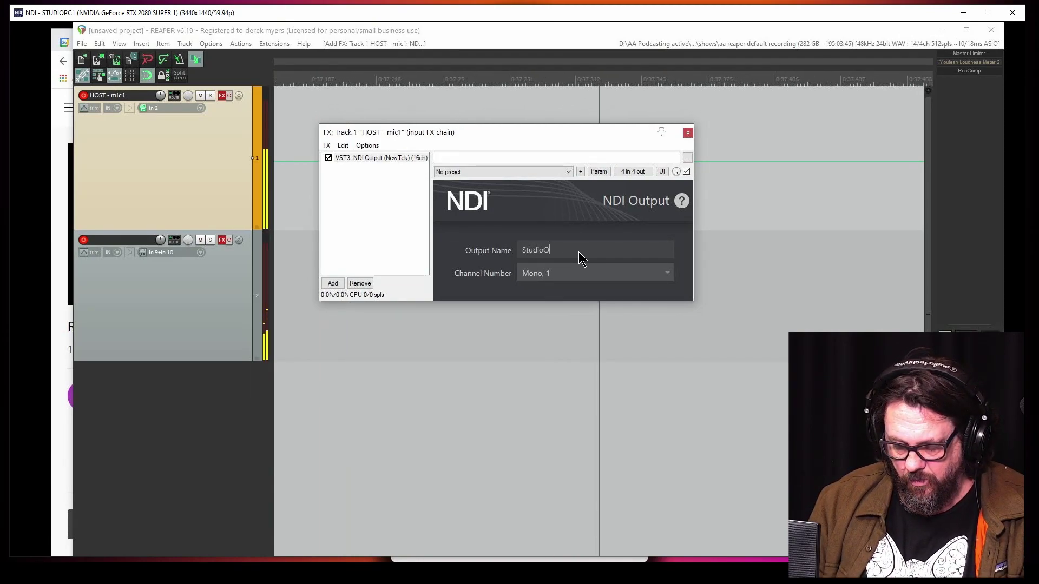
pyautogui.press('BackSpace')
pyautogui.press('BackSpace')
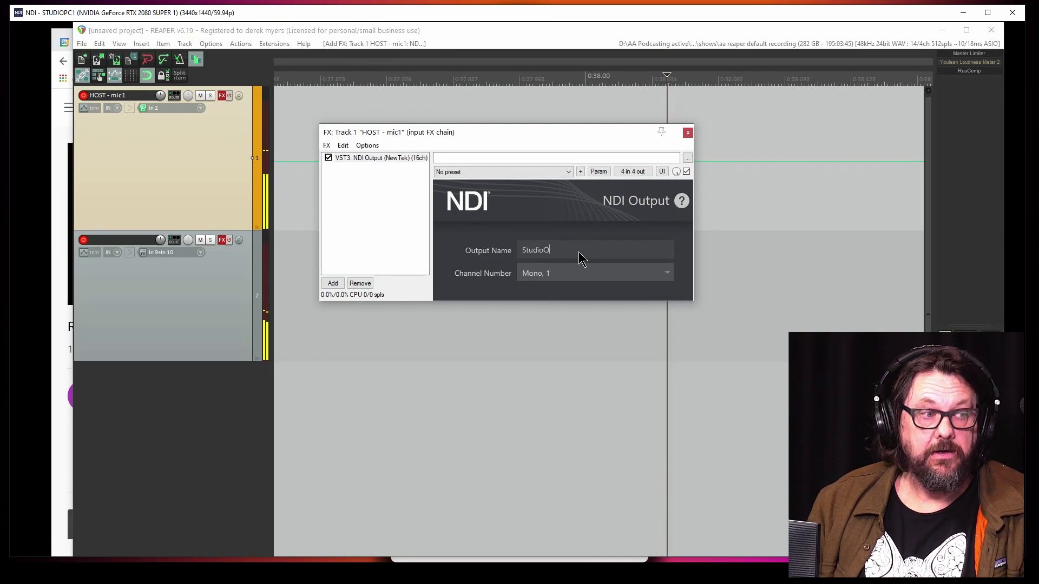
pyautogui.write('ne')
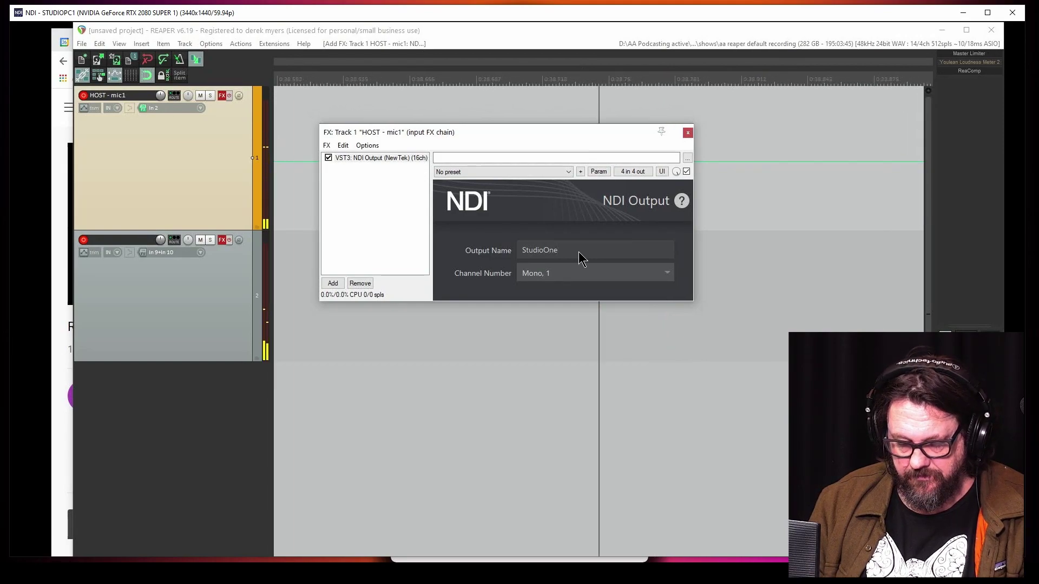
pyautogui.write('Radio')
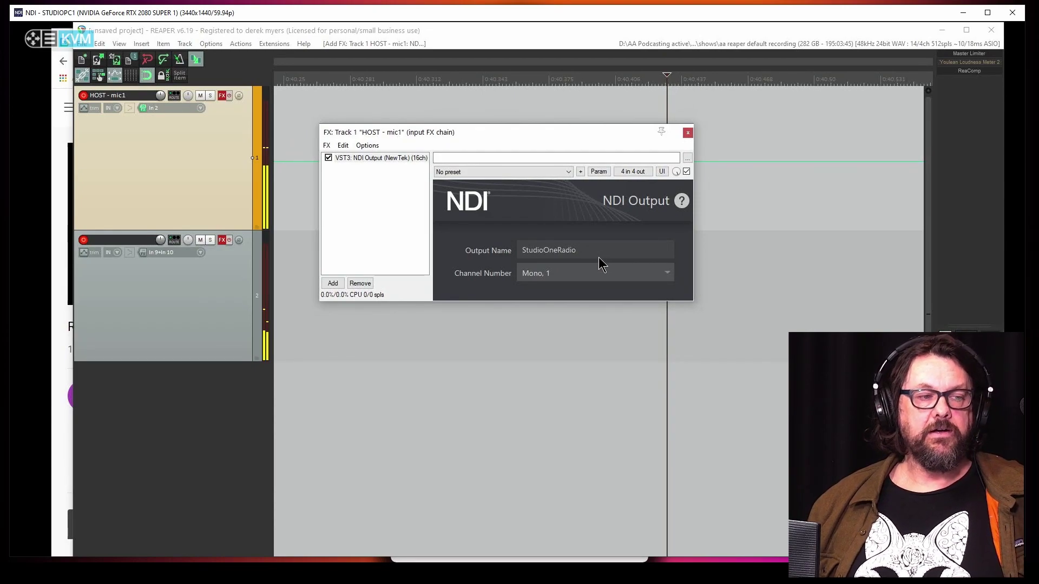
pyautogui.write('XX')
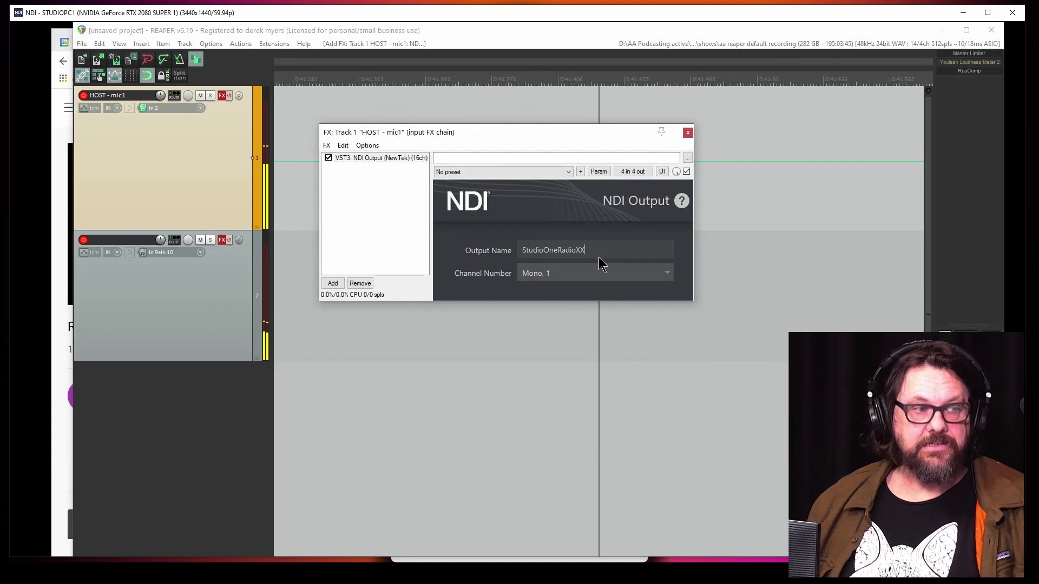
pyautogui.write('X')
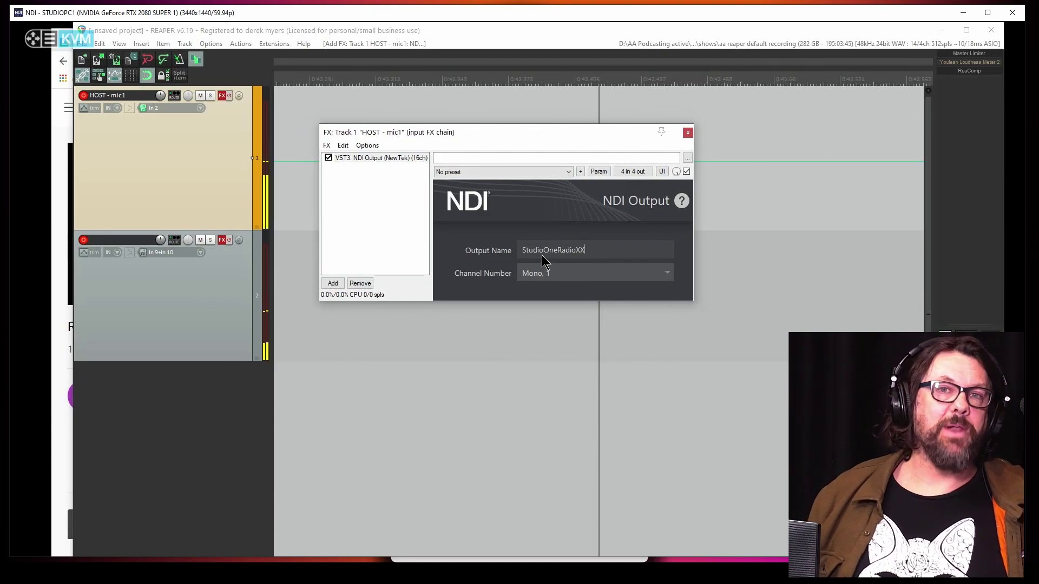
# Set the Channel Number to Mono 1 and close the FX chain window.
pyautogui.click(564, 275)
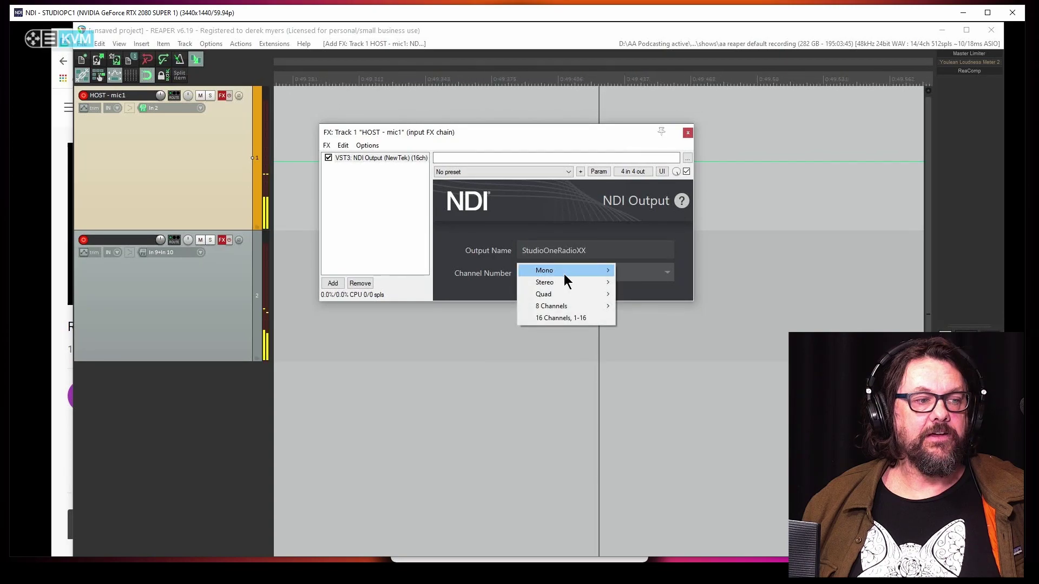
pyautogui.moveTo(564, 281)
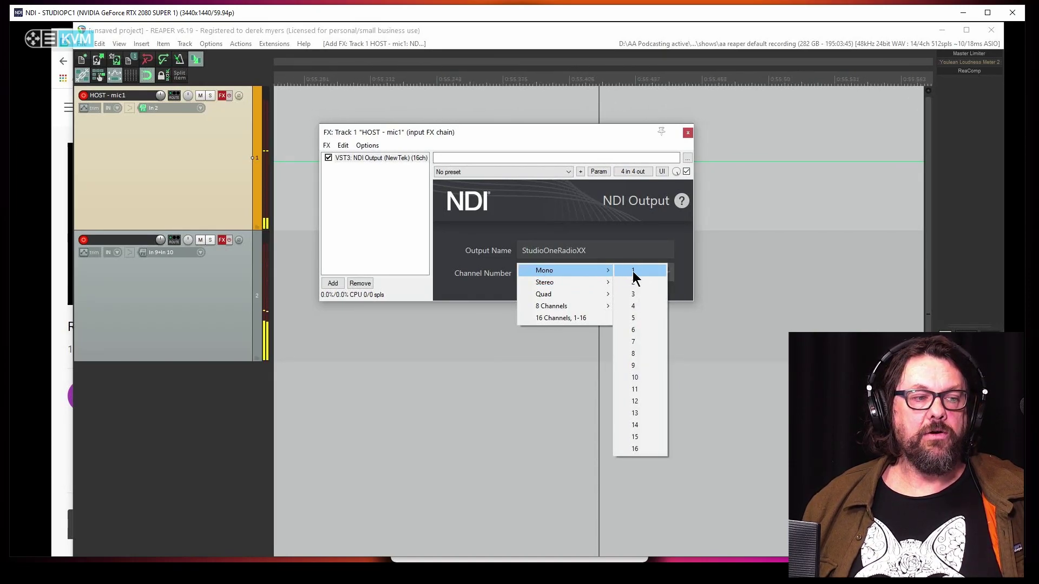
pyautogui.moveTo(609, 270)
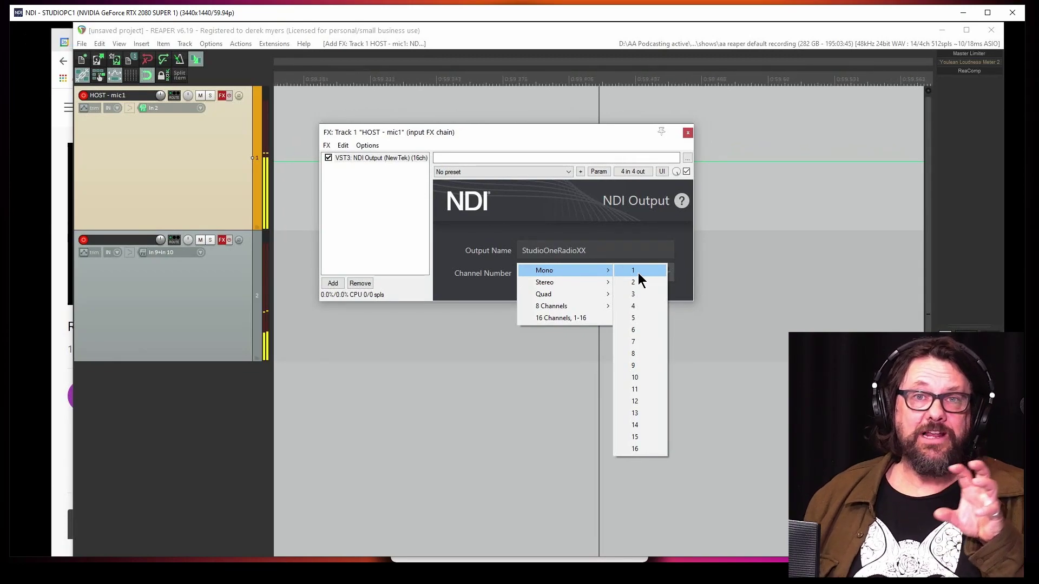
pyautogui.click(638, 271)
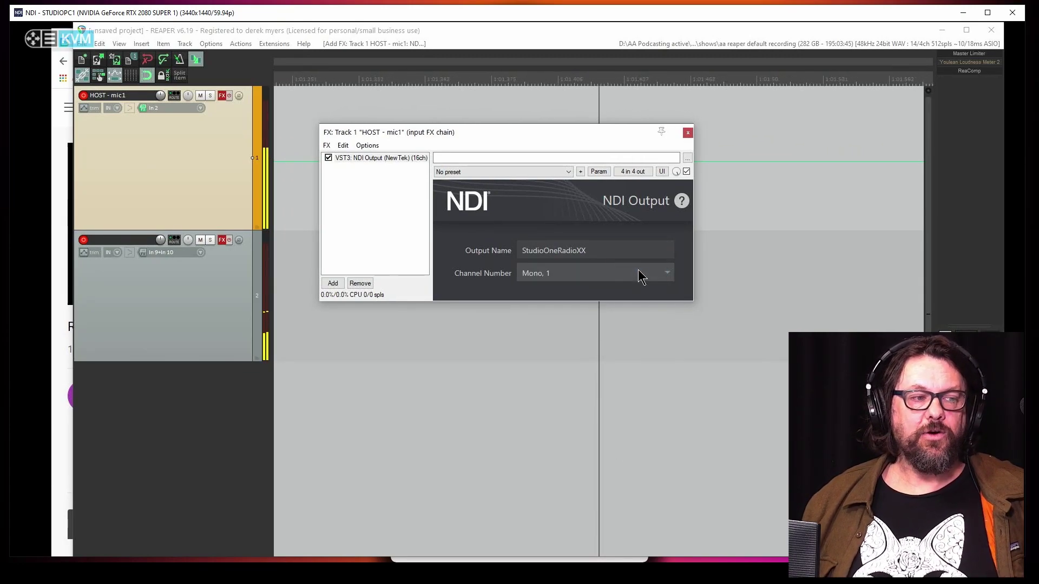
pyautogui.click(687, 134)
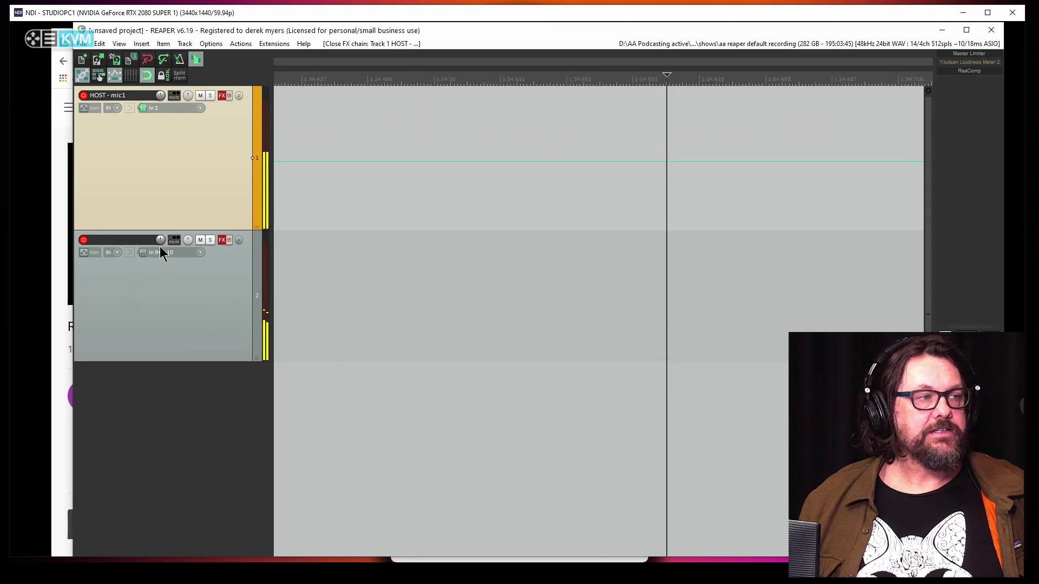
# Filter the Add FX browser to NewTek and add VST3: NDI Output (16ch) to Track 2's input FX.
pyautogui.click(143, 253)
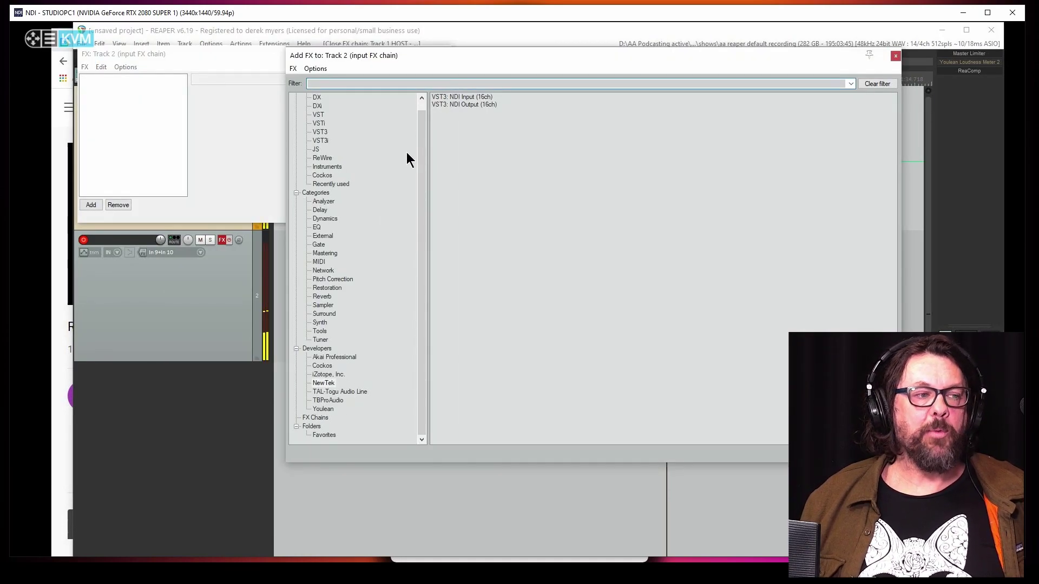
pyautogui.click(317, 105)
pyautogui.scroll(1, 327, 125)
pyautogui.click(317, 97)
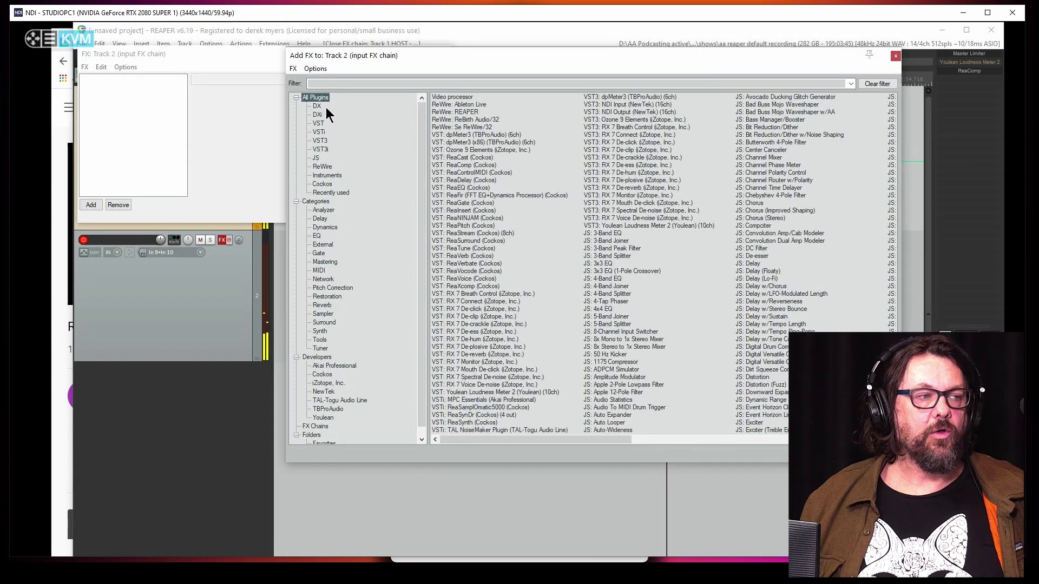
pyautogui.scroll(-1, 359, 316)
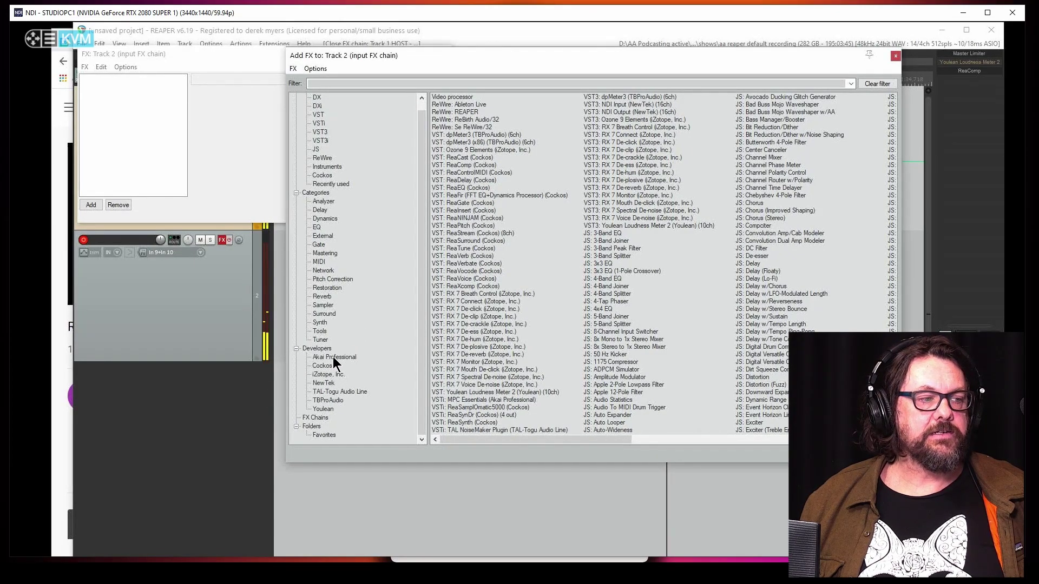
pyautogui.click(325, 384)
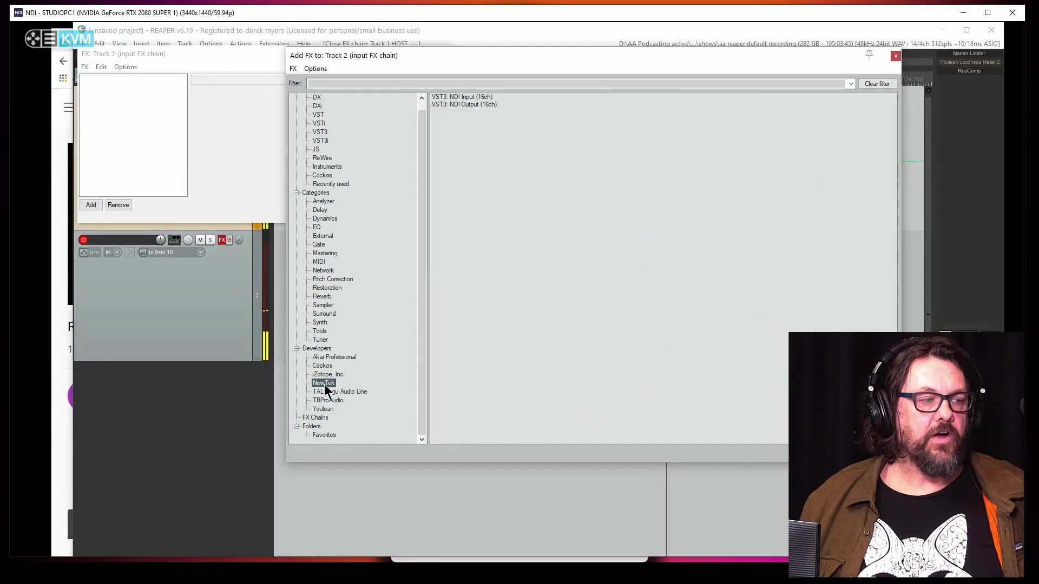
pyautogui.click(464, 105)
pyautogui.doubleClick(458, 106)
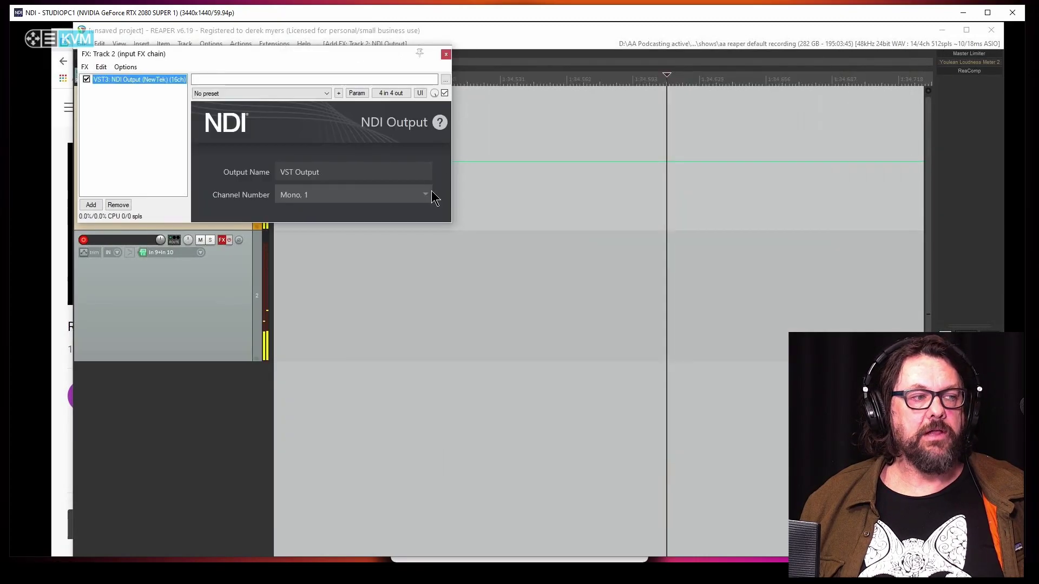
# Name Track 2's NDI output StudioOneCLOCKXX on Stereo 3-4, then close its FX chain.
pyautogui.click(377, 176)
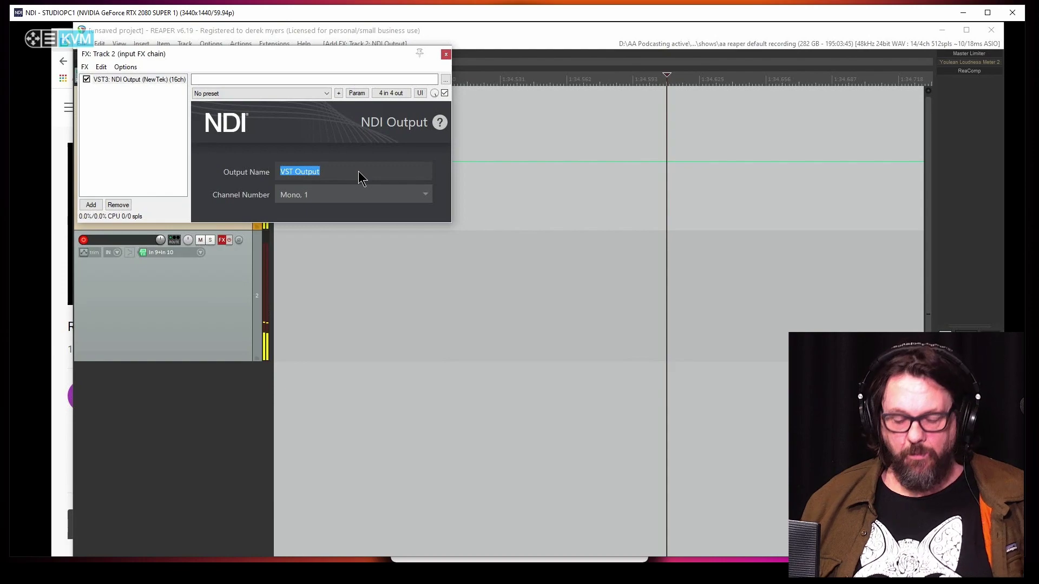
pyautogui.write('Stu')
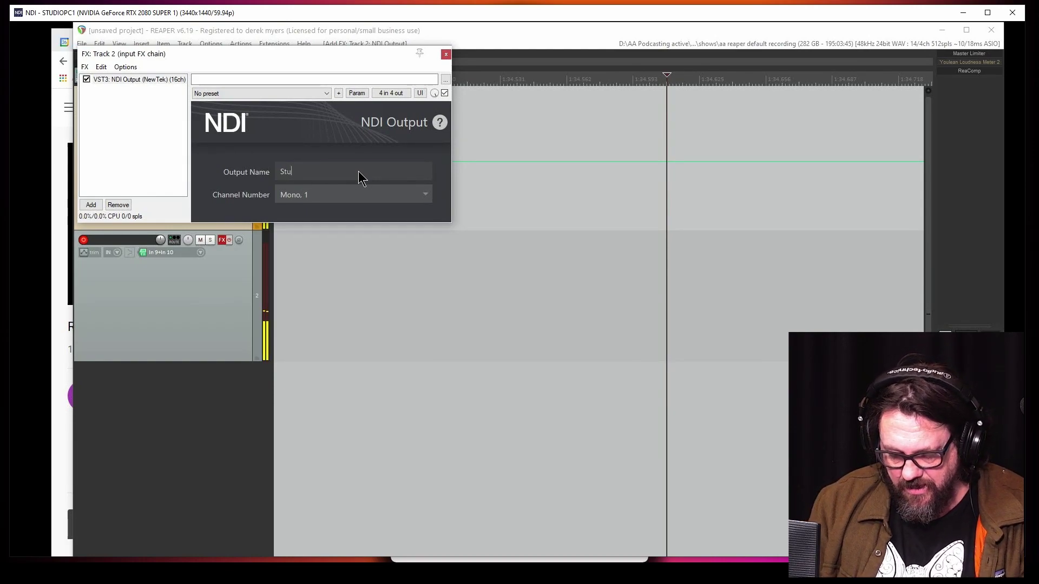
pyautogui.write('dioO')
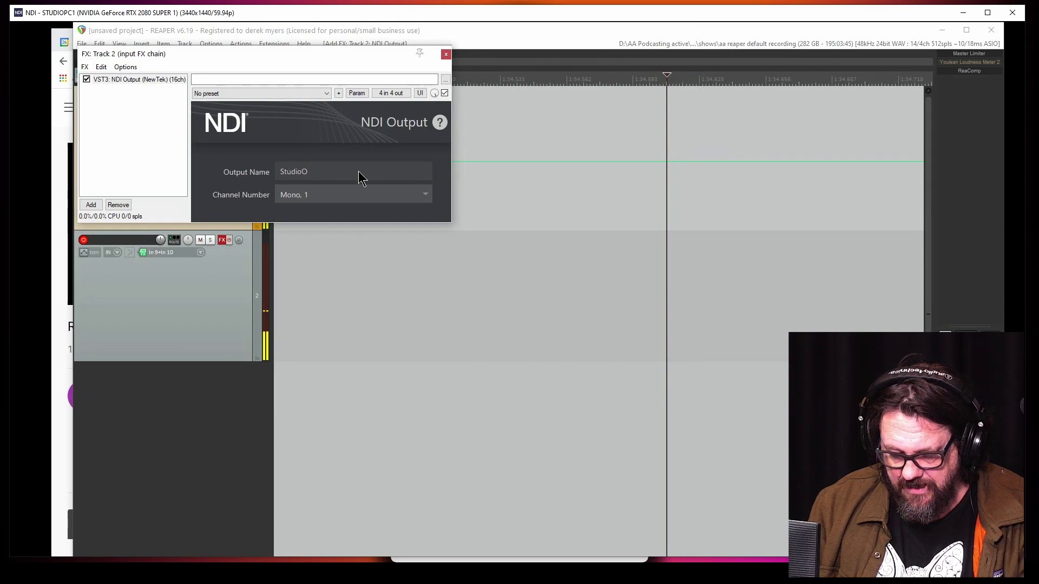
pyautogui.write('neCLO')
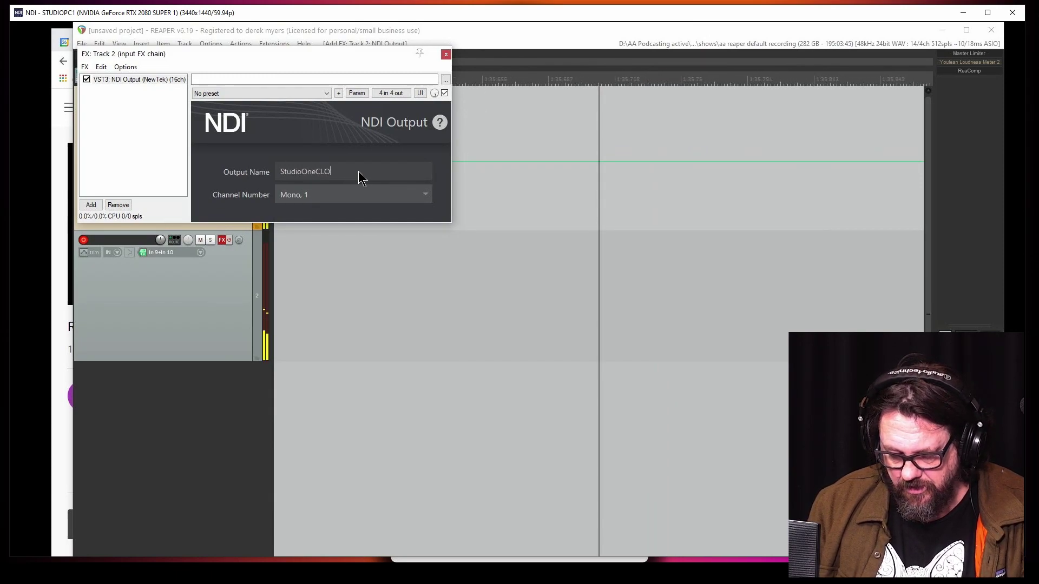
pyautogui.write('CKX')
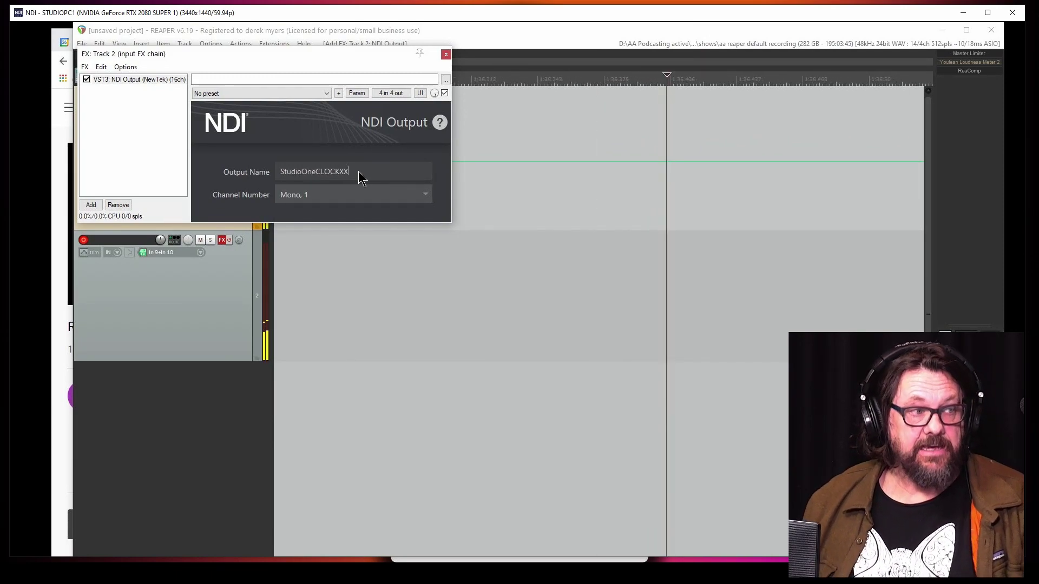
pyautogui.write('X')
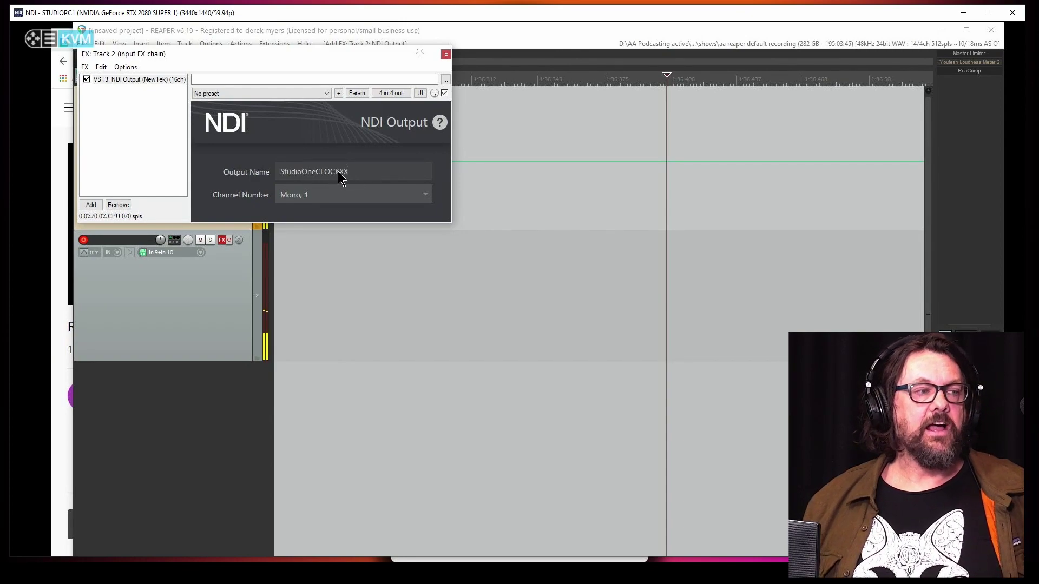
pyautogui.click(351, 199)
pyautogui.moveTo(345, 207)
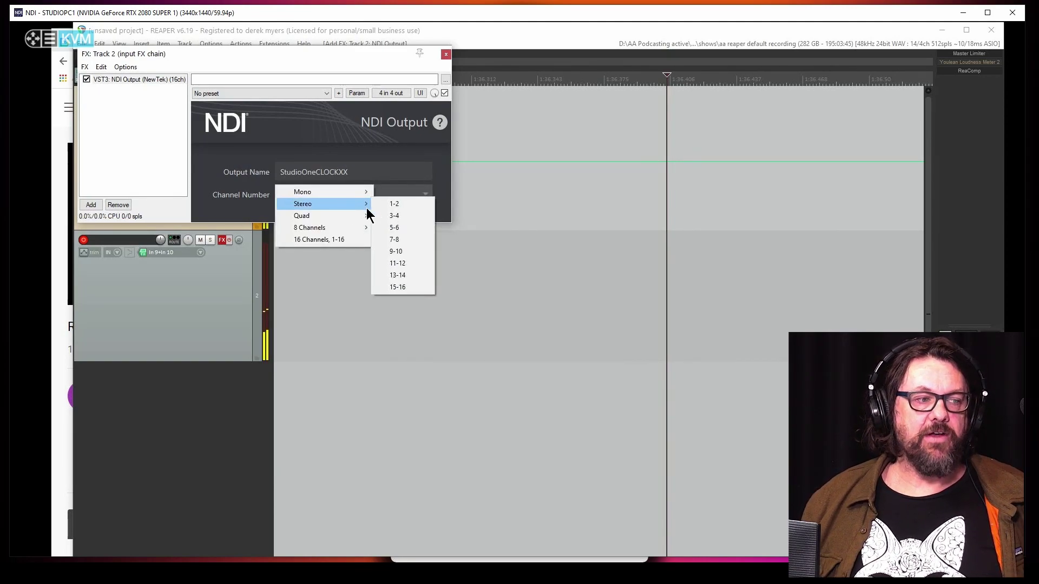
pyautogui.click(395, 215)
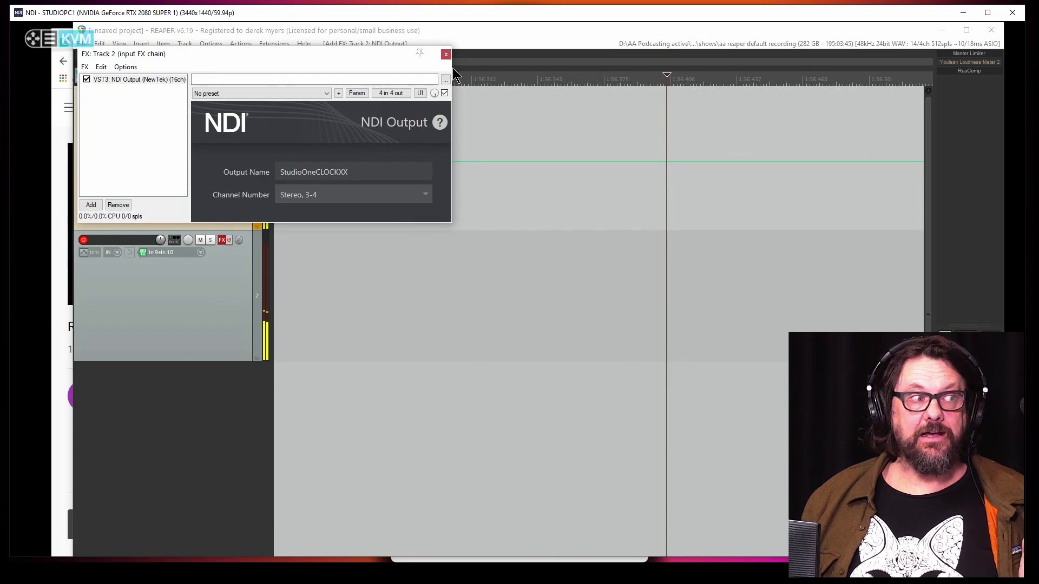
pyautogui.click(445, 54)
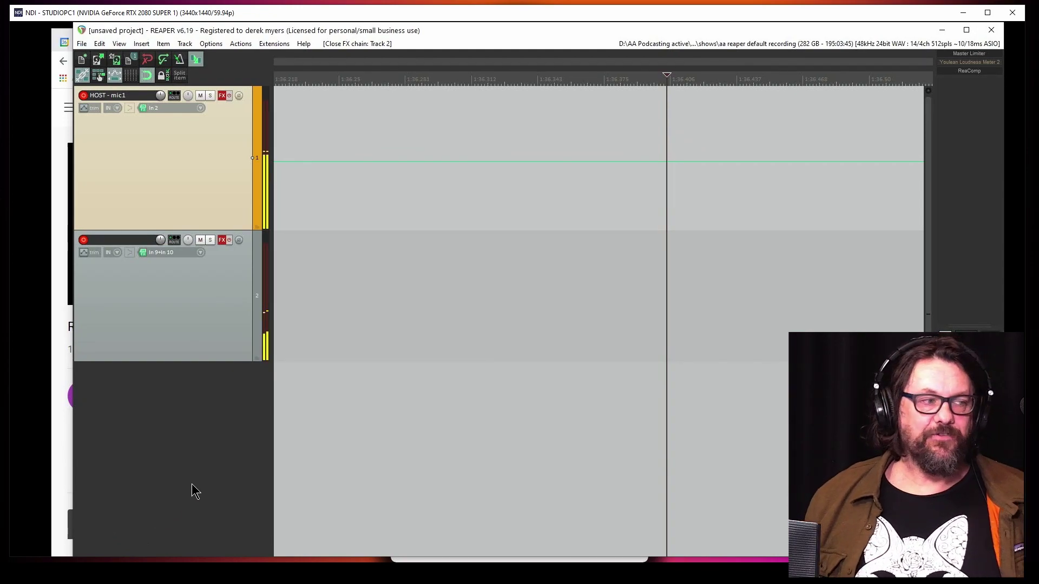
# Select Track 2 in the track panel.
pyautogui.click(219, 359)
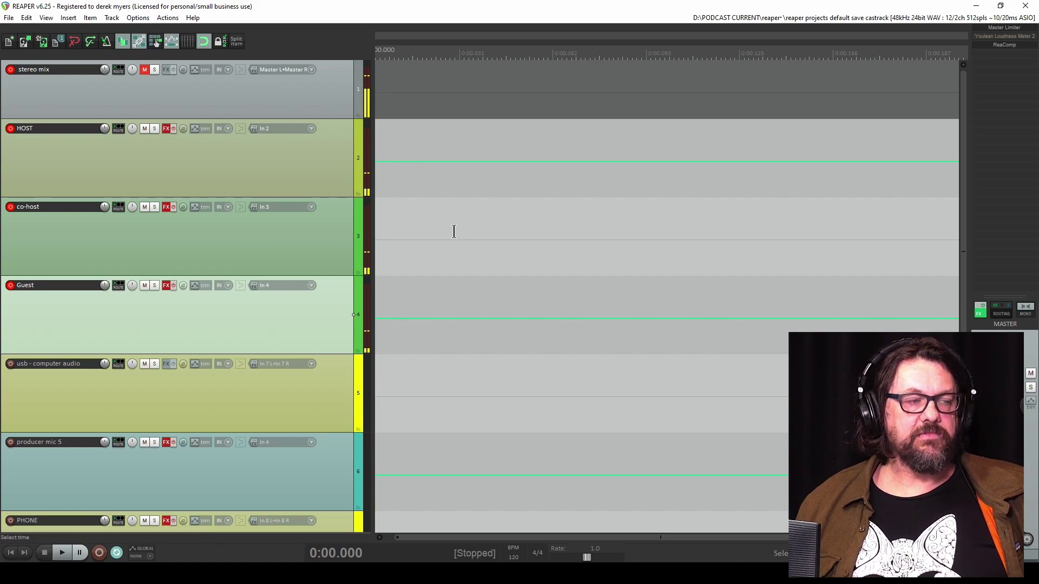
# Delete all seven podcast tracks and insert one new empty track.
pyautogui.click(223, 99)
pyautogui.scroll(-3, 309, 290)
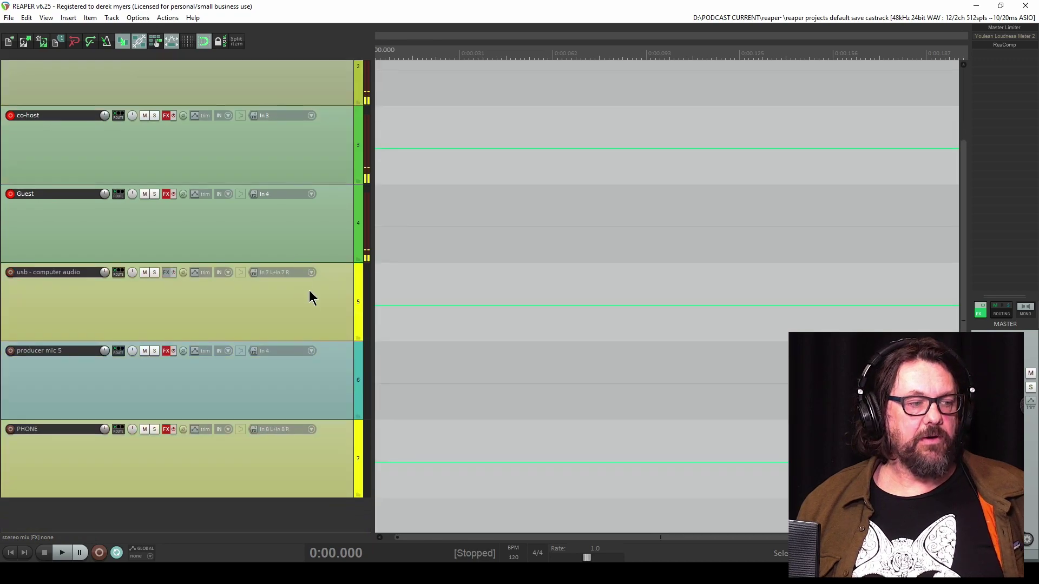
pyautogui.hotkey('ctrl', 'a')
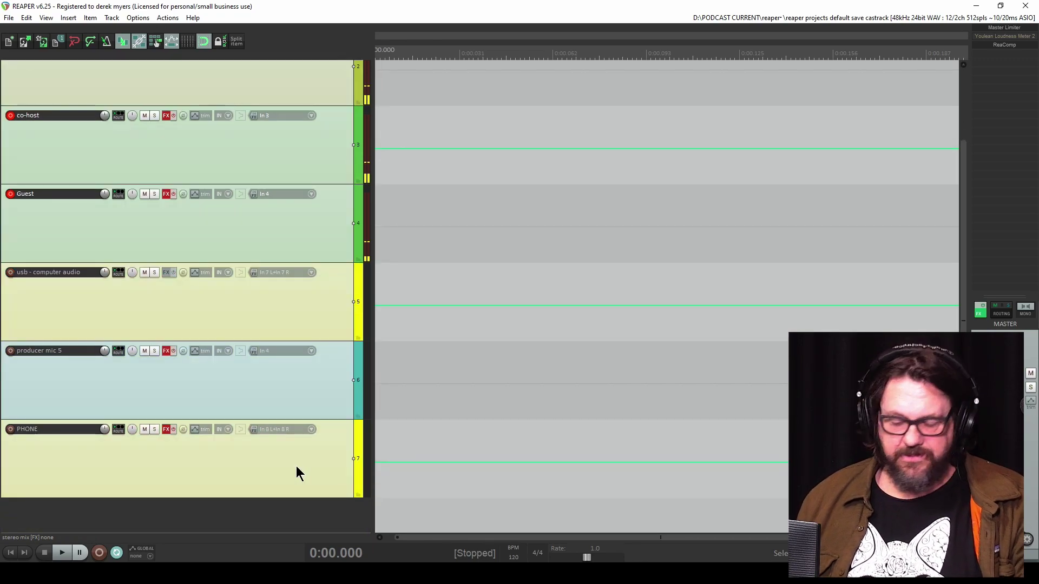
pyautogui.press('Delete')
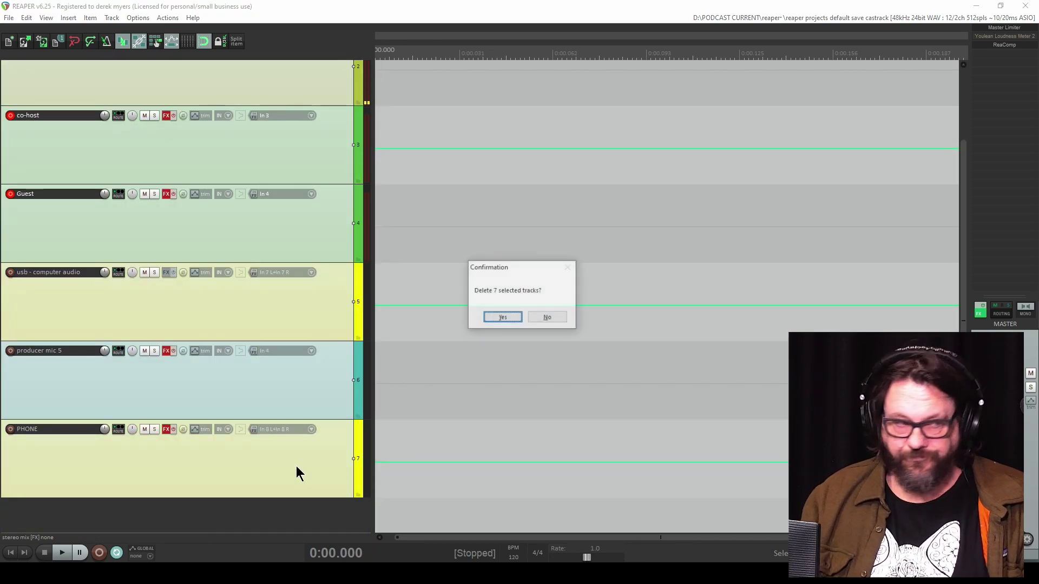
pyautogui.click(502, 317)
pyautogui.rightClick(167, 143)
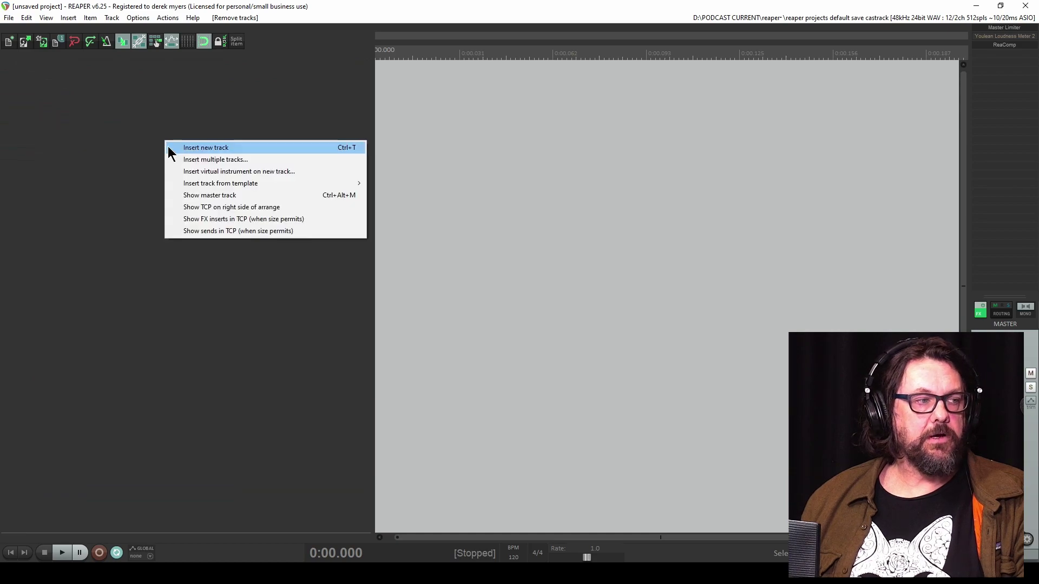
pyautogui.click(206, 147)
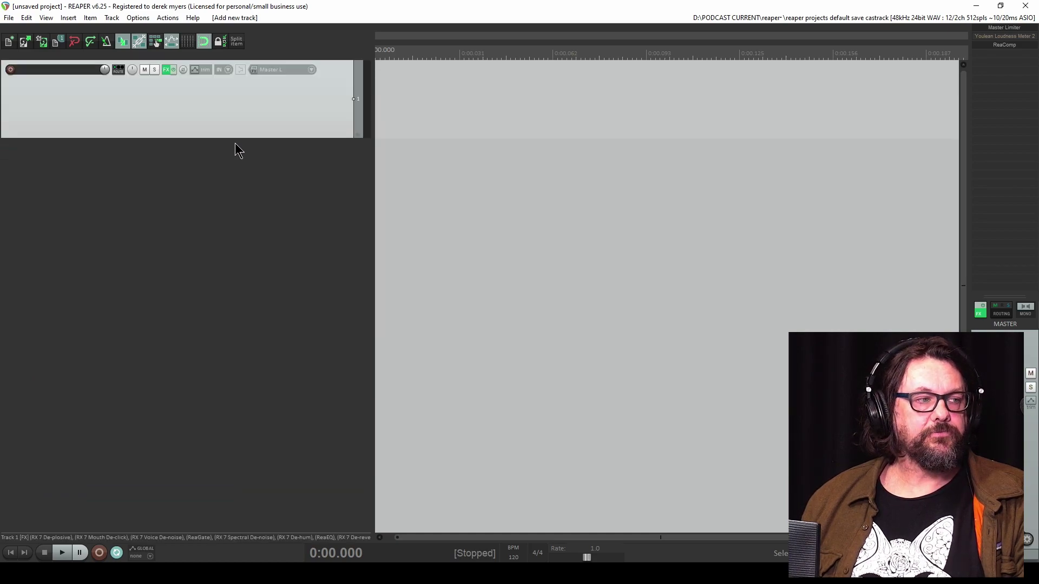
# Insert a second new track and drag both tracks' bottom edges to enlarge them.
pyautogui.moveTo(237, 139); pyautogui.dragTo(240, 176)
pyautogui.rightClick(252, 221)
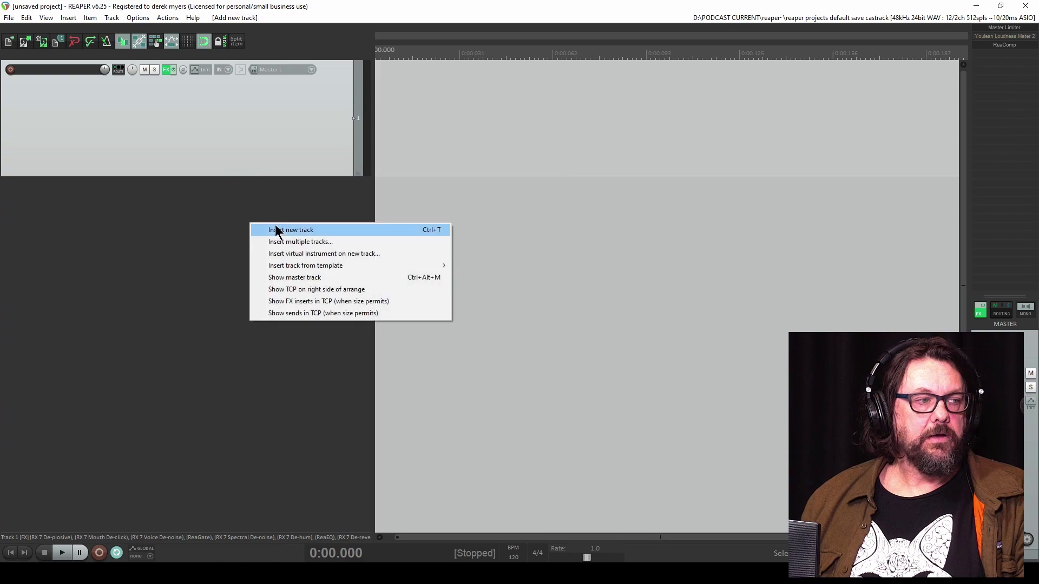
pyautogui.click(299, 235)
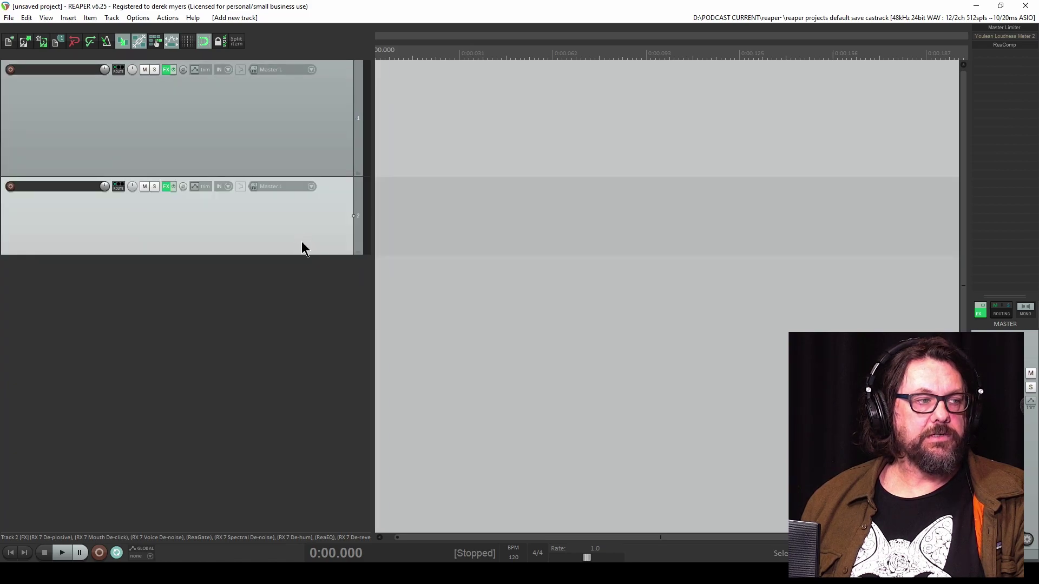
pyautogui.moveTo(249, 254); pyautogui.dragTo(255, 319)
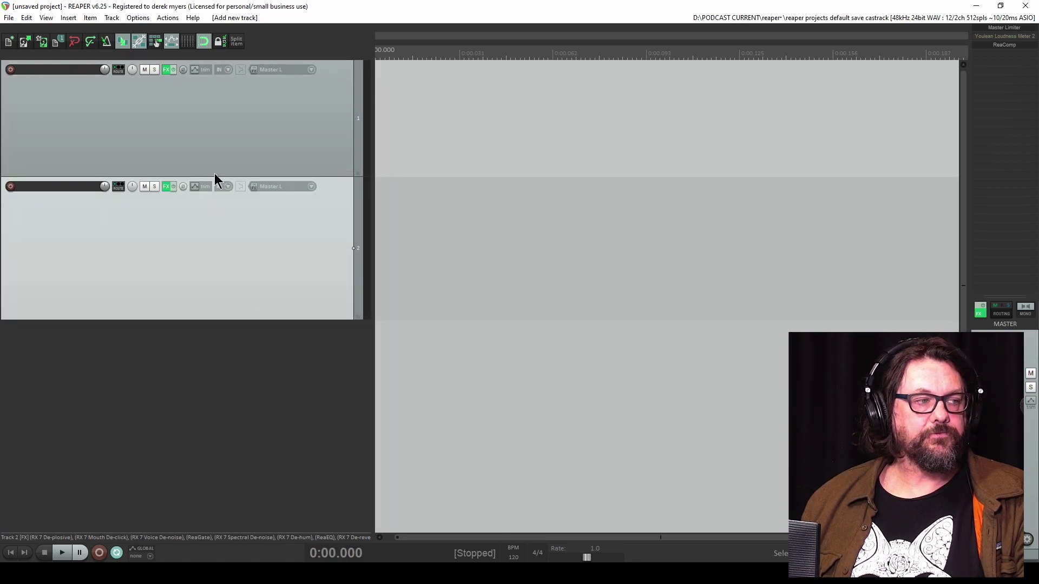
pyautogui.moveTo(219, 176); pyautogui.dragTo(221, 222)
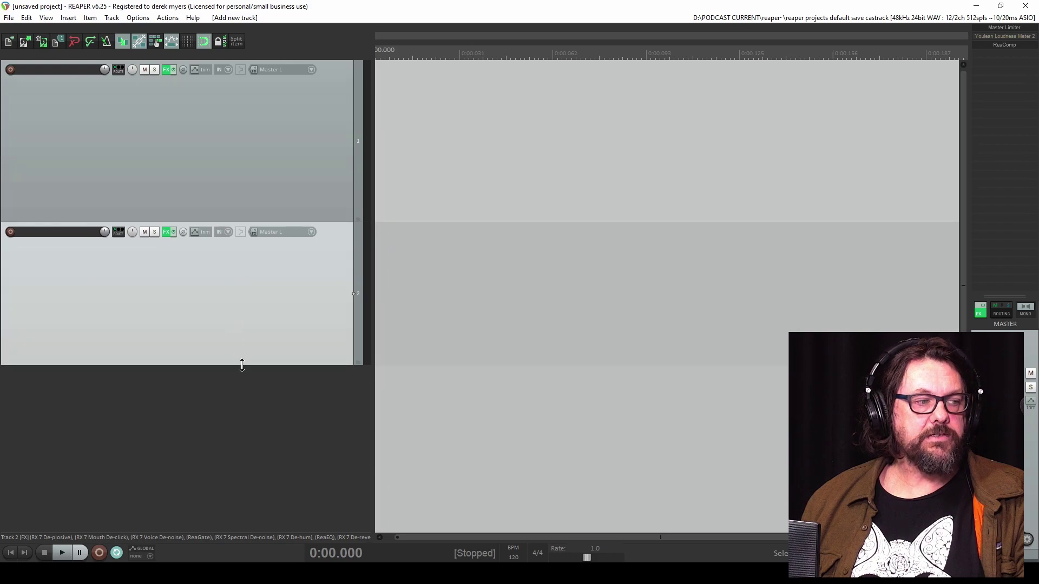
pyautogui.moveTo(241, 364); pyautogui.dragTo(242, 374)
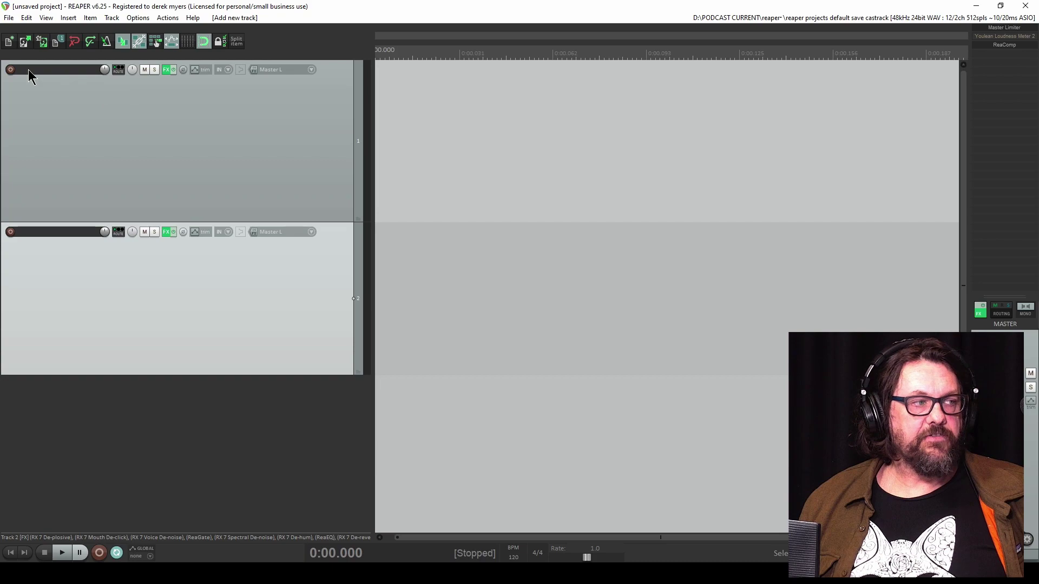
# Add the VST3: NDI Input plugin to Track 1's FX chain.
pyautogui.click(165, 70)
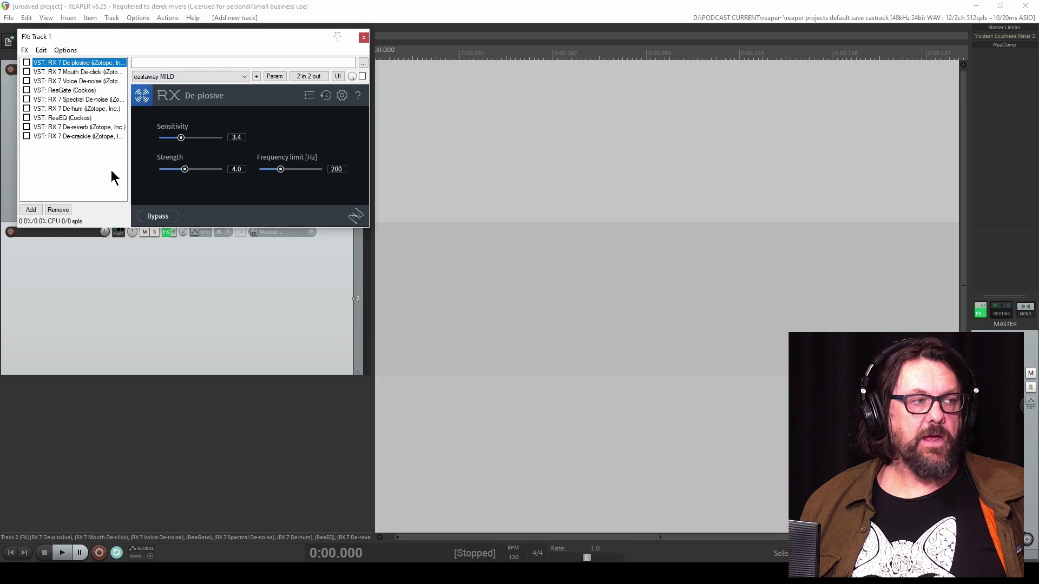
pyautogui.click(30, 210)
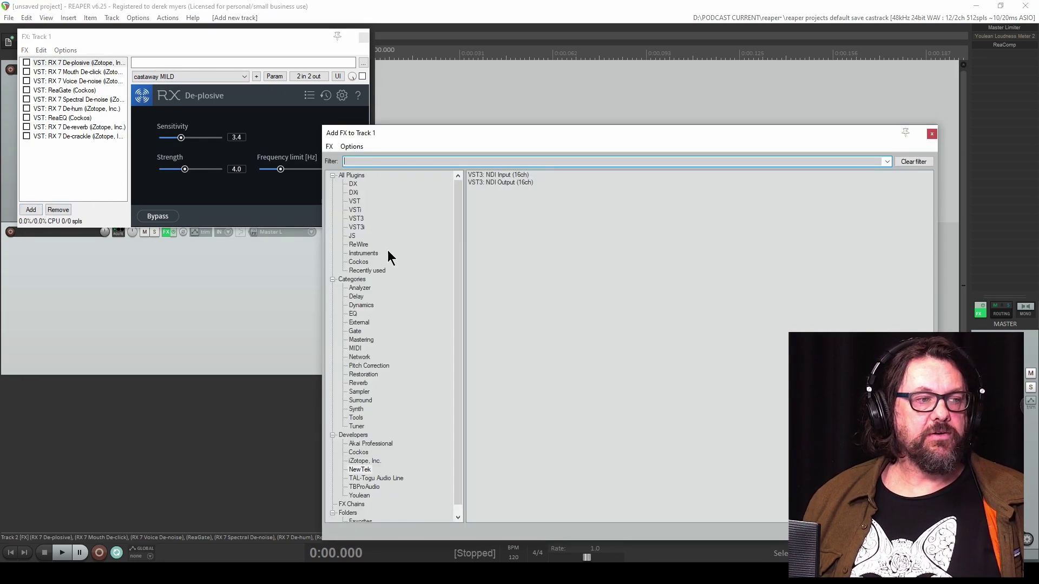
pyautogui.click(502, 175)
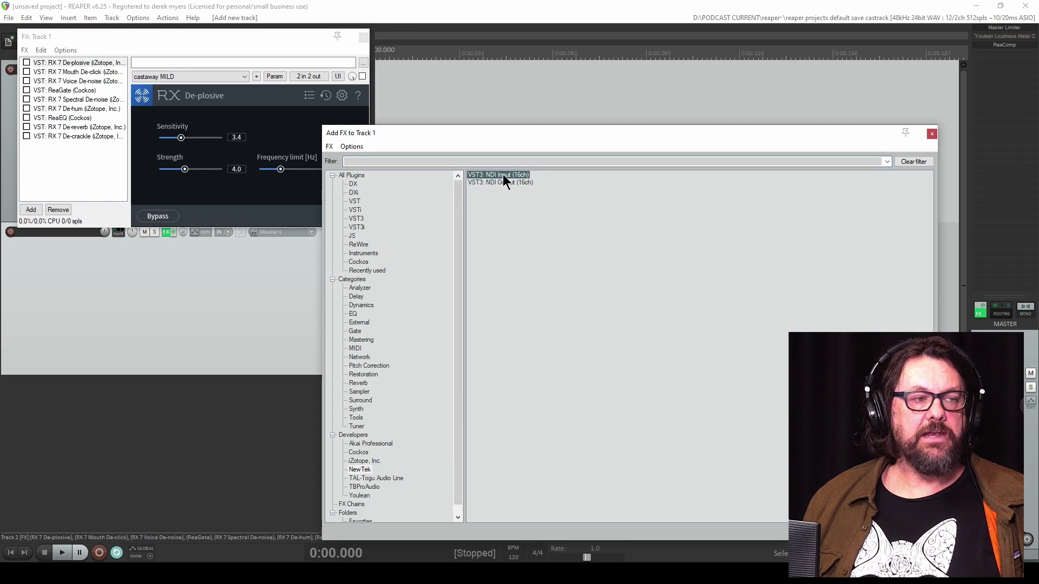
pyautogui.doubleClick(502, 174)
# Set NDI Source to STUDIOPC1 (StudioOneRadioXX) on Stereo 1-2 and close the FX window.
pyautogui.click(312, 160)
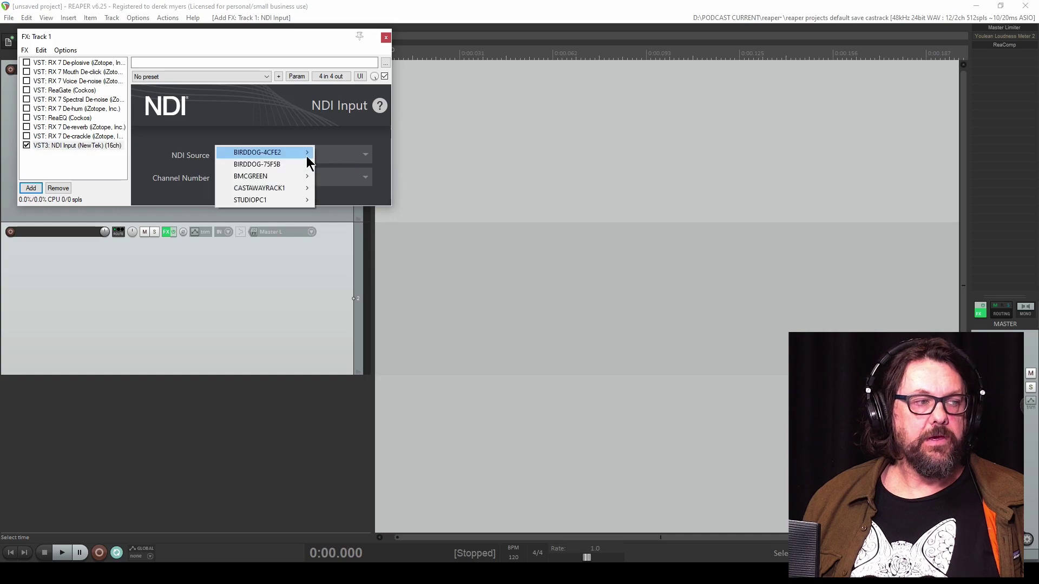
pyautogui.moveTo(291, 204)
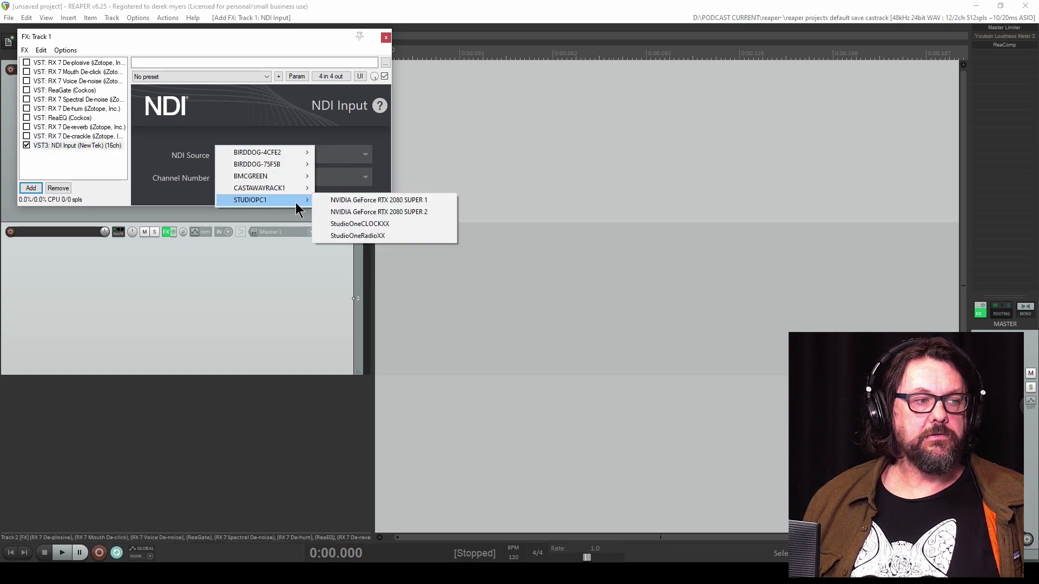
pyautogui.click(388, 235)
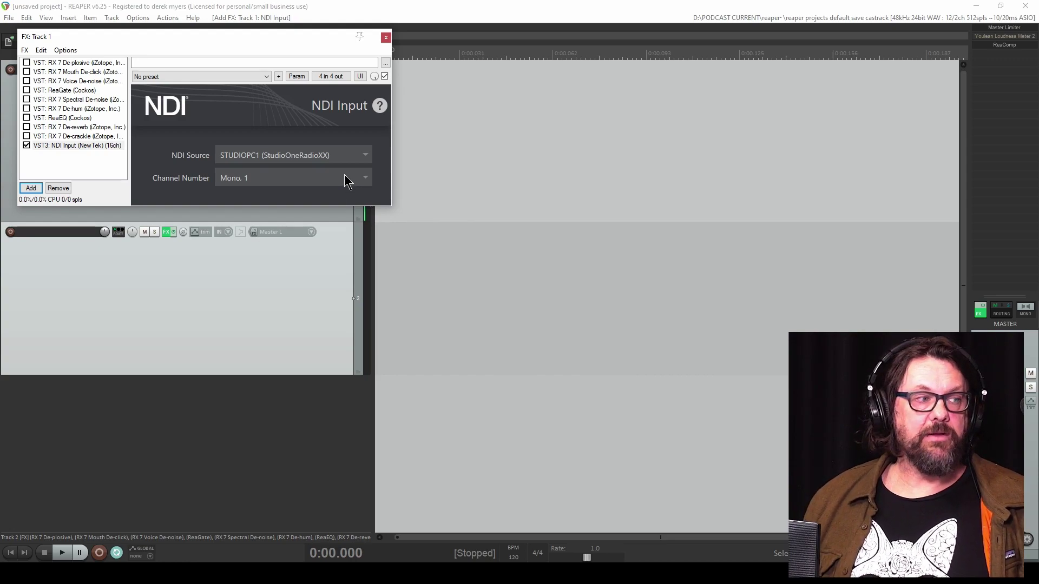
pyautogui.click(344, 182)
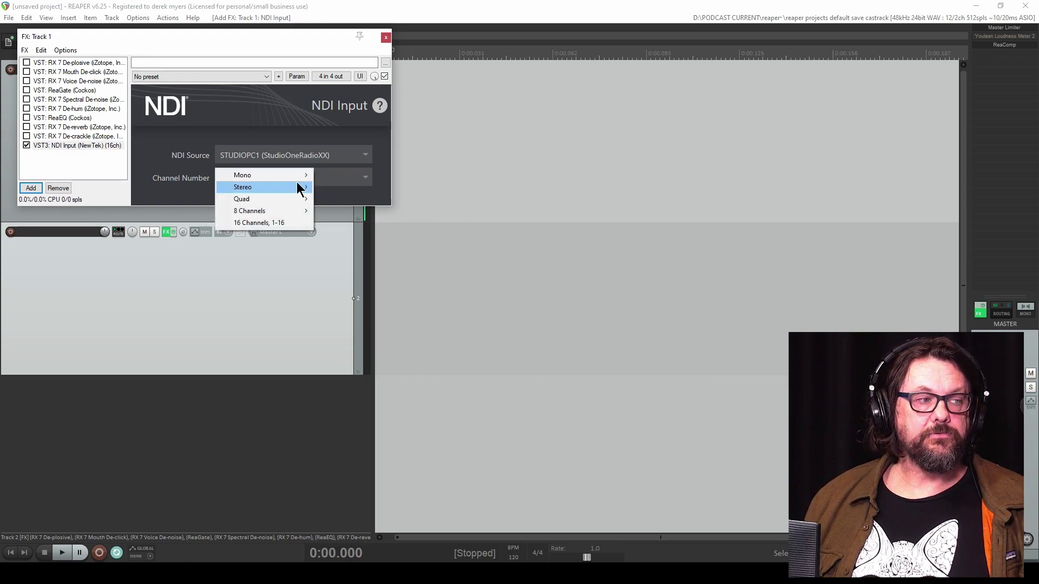
pyautogui.moveTo(297, 186)
pyautogui.click(333, 187)
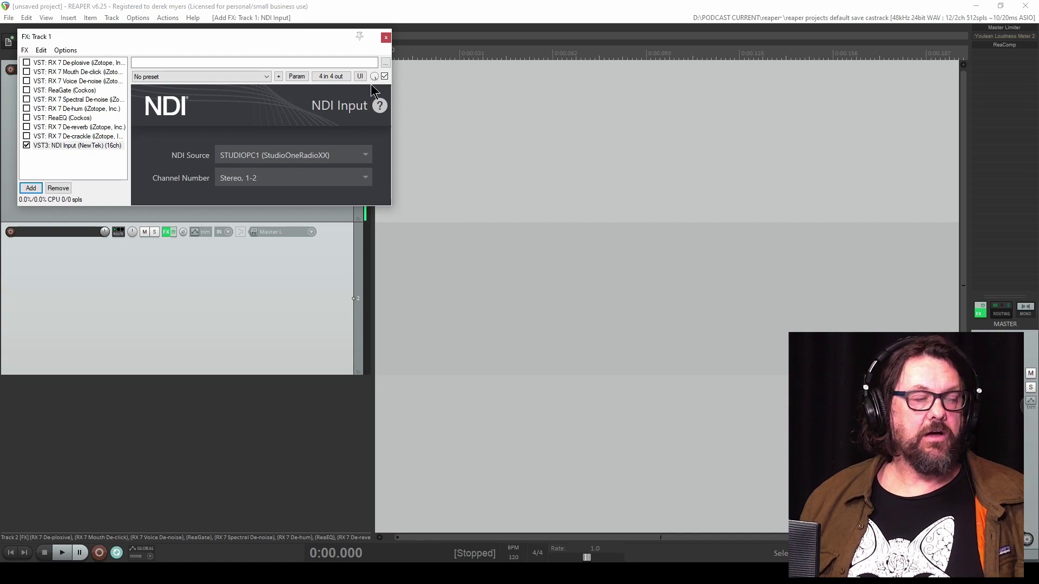
pyautogui.click(385, 37)
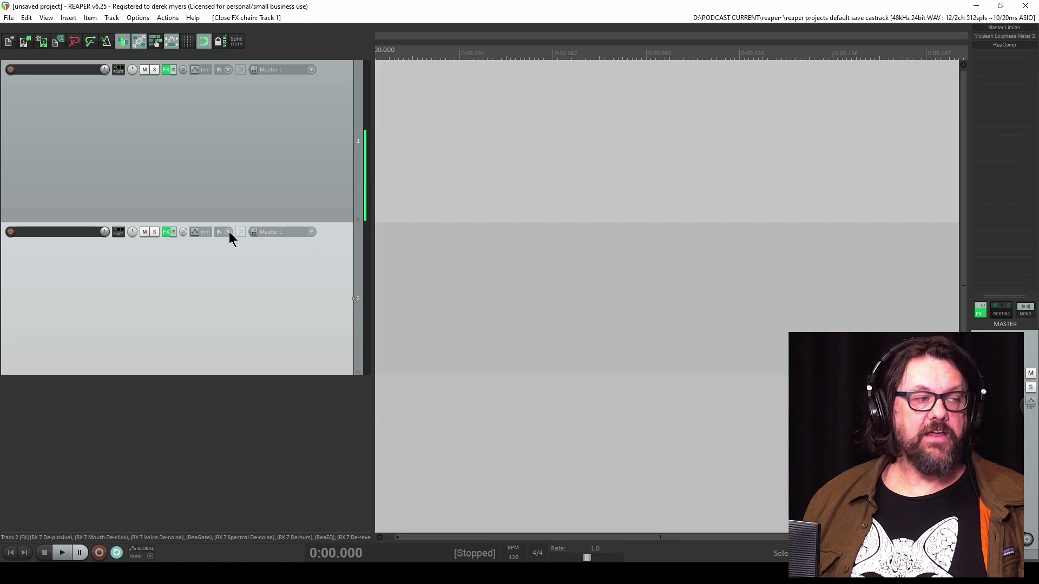
# Add the VST3: NDI Input plugin to Track 2's FX chain.
pyautogui.click(166, 232)
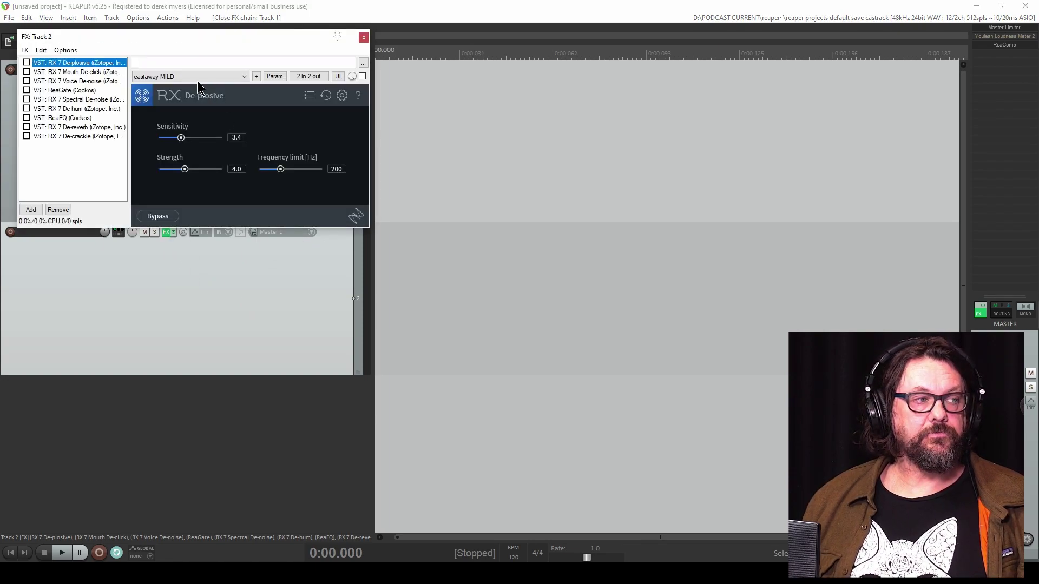
pyautogui.click(31, 210)
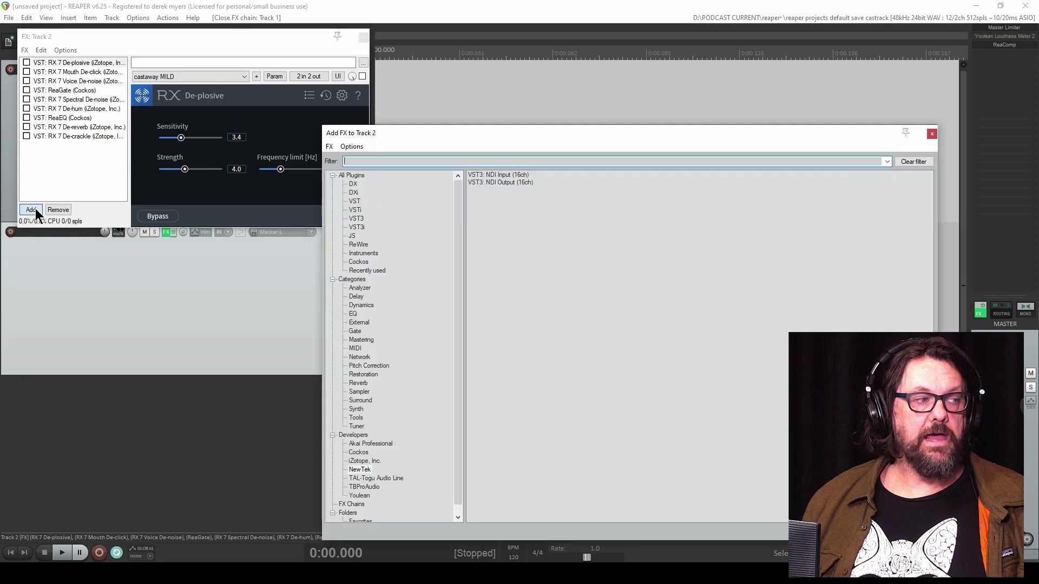
pyautogui.doubleClick(498, 174)
# Receive STUDIOPC1 (StudioOneCLOCKXX) on Stereo 3-4 and close Track 2's FX window.
pyautogui.click(278, 154)
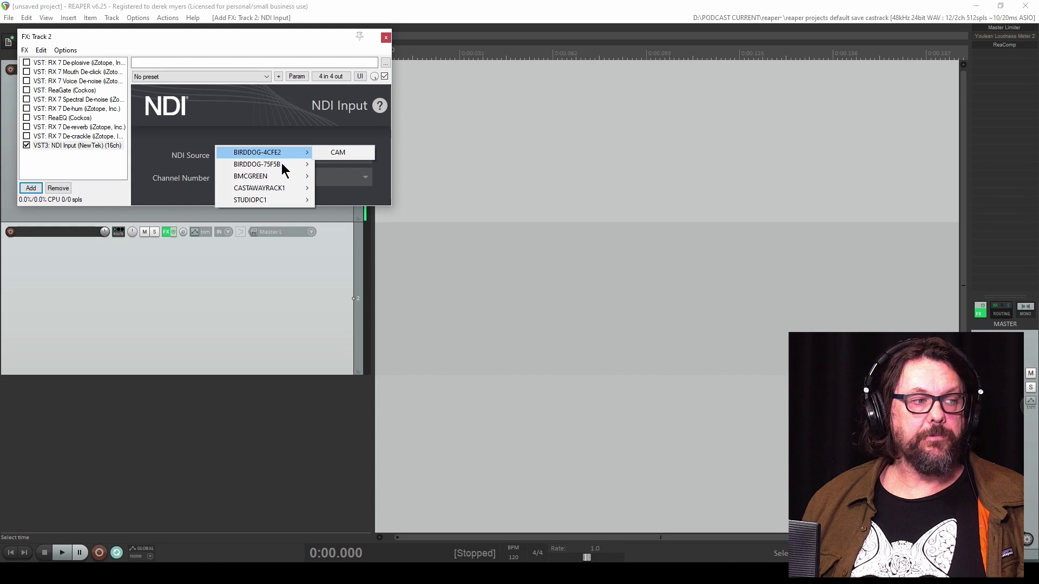
pyautogui.moveTo(279, 201)
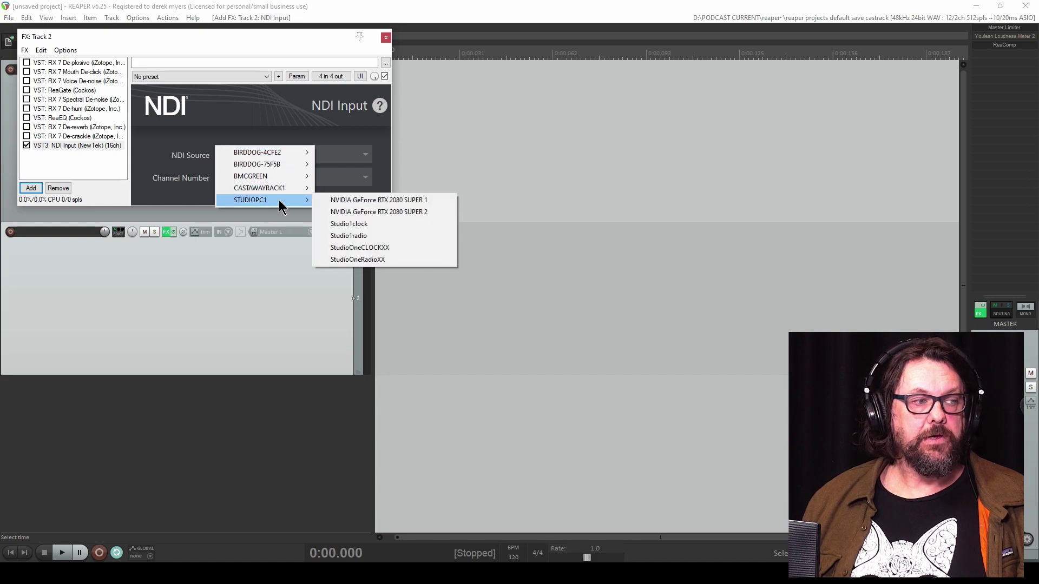
pyautogui.click(359, 247)
pyautogui.click(331, 182)
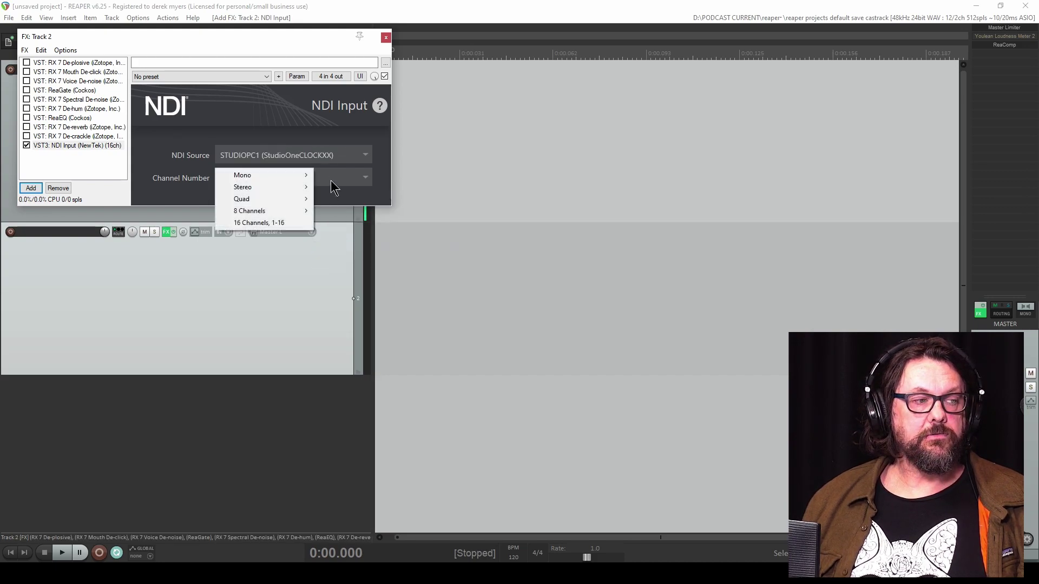
pyautogui.moveTo(303, 187)
pyautogui.click(336, 199)
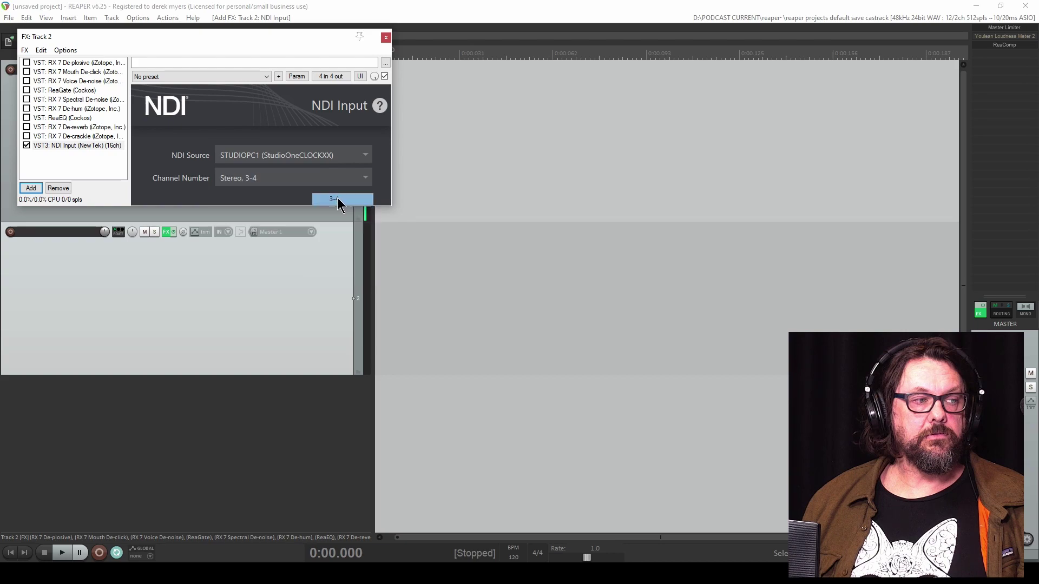
pyautogui.click(384, 37)
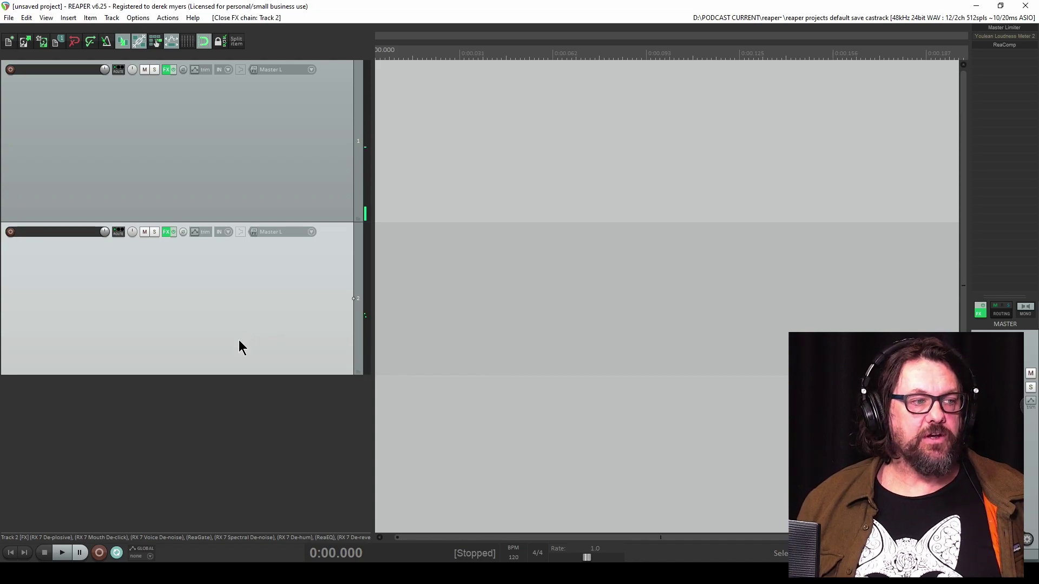
# Record-arm both tracks and set each to Record: output (stereo).
pyautogui.keyDown('ctrl'); pyautogui.click(10, 231); pyautogui.keyUp('ctrl')
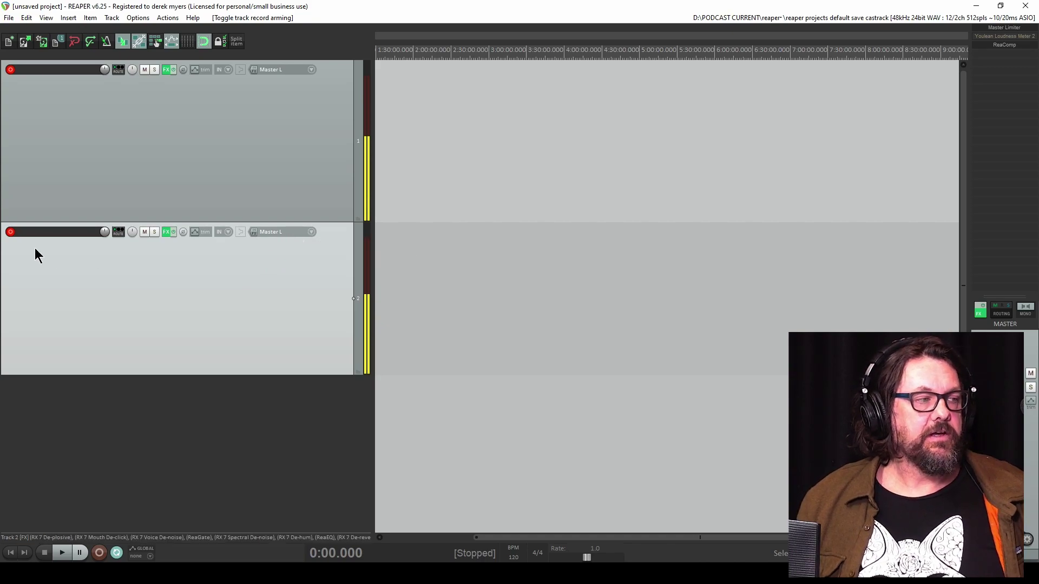
pyautogui.rightClick(11, 71)
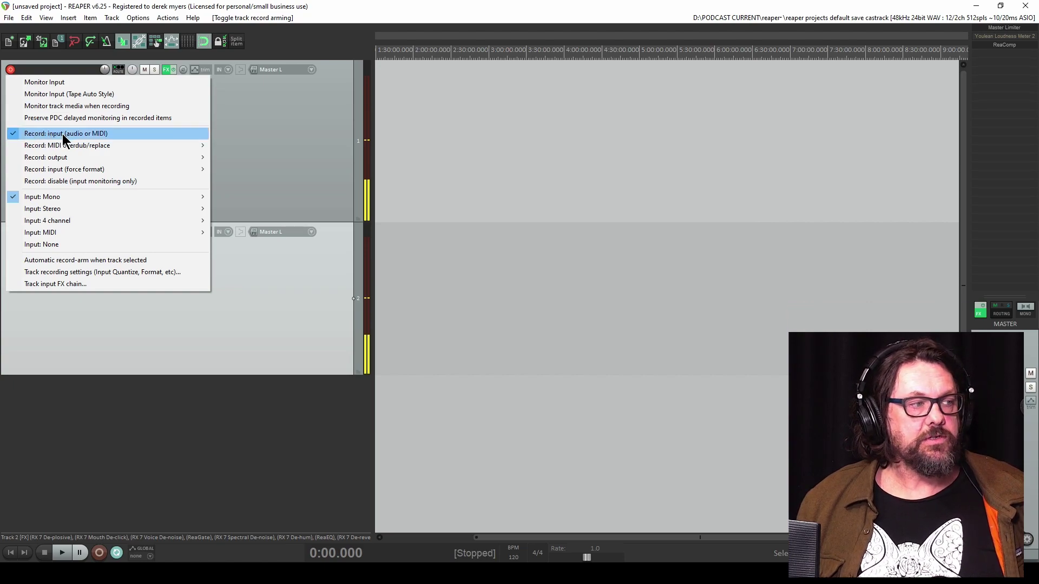
pyautogui.moveTo(60, 159)
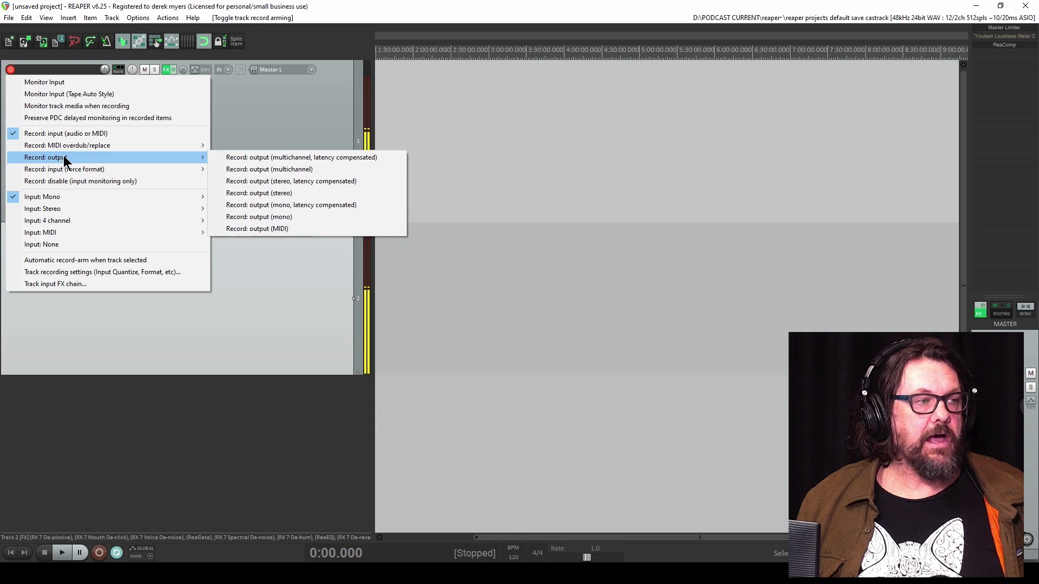
pyautogui.click(252, 194)
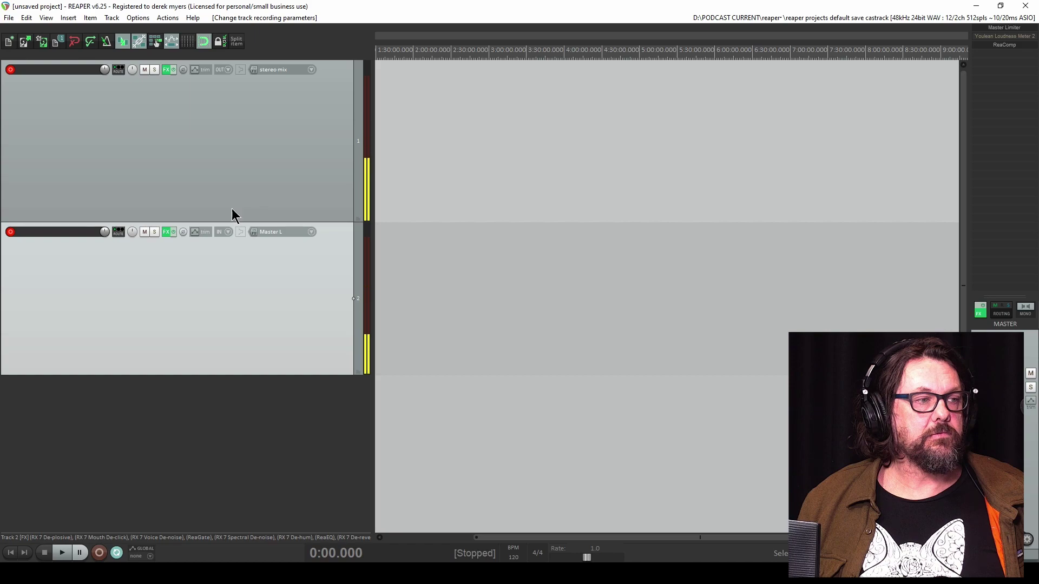
pyautogui.rightClick(11, 233)
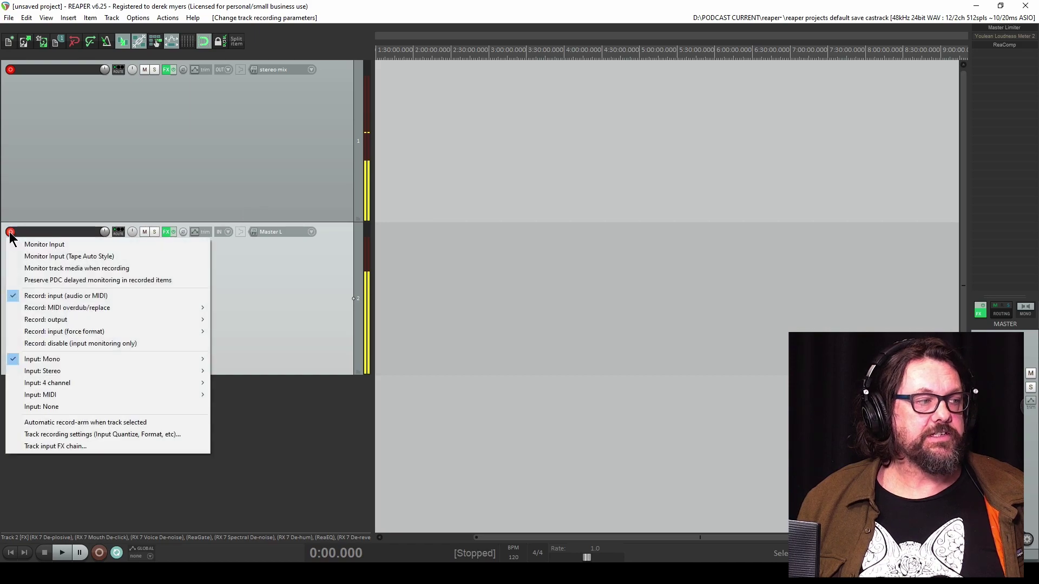
pyautogui.moveTo(203, 320)
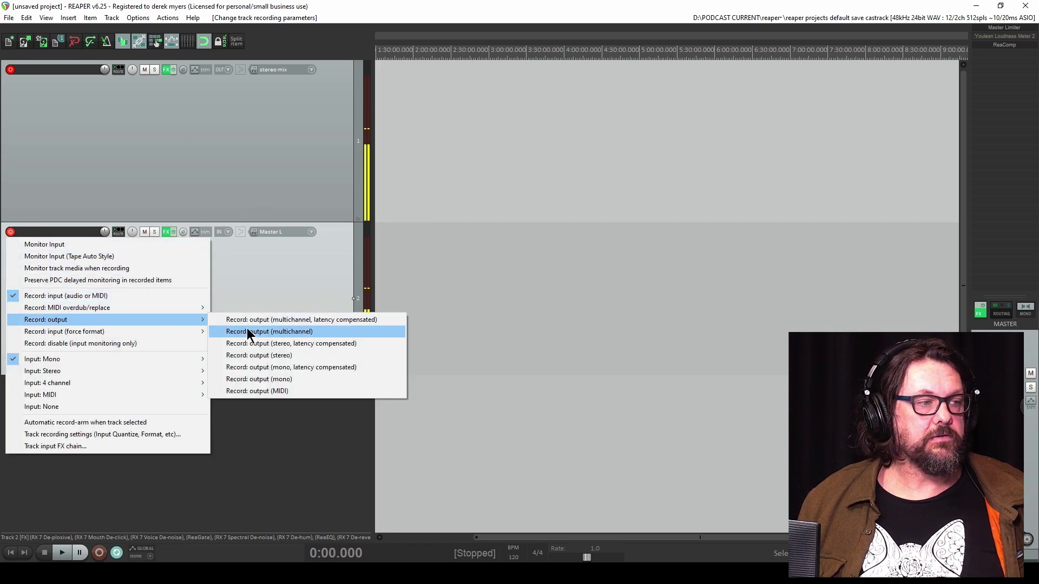
pyautogui.click(281, 355)
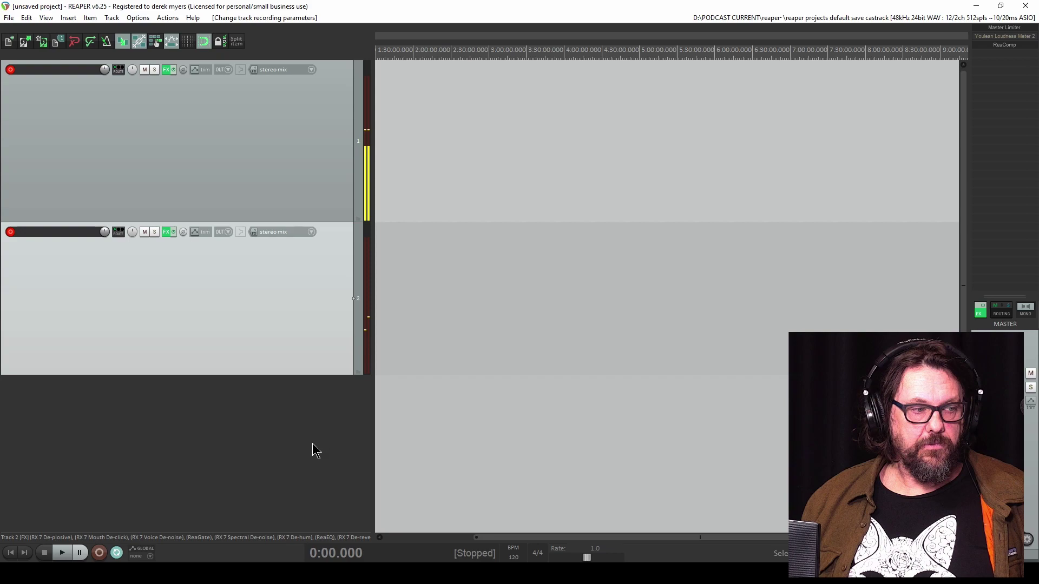
# Record a roughly 39-second take on both armed tracks, then set the edit point to 0:07.593.
pyautogui.click(100, 553)
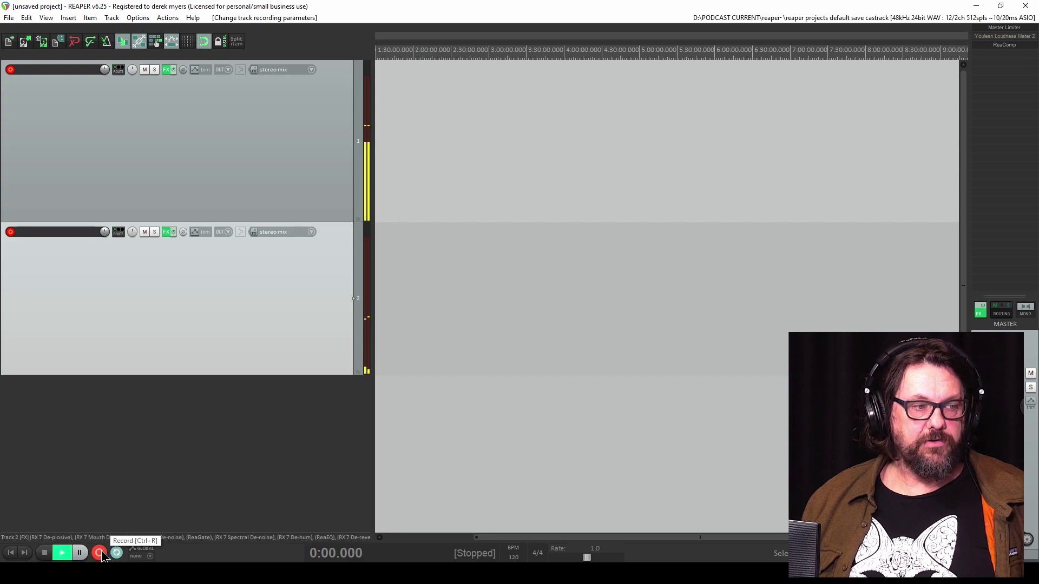
pyautogui.scroll(-3, 448, 468)
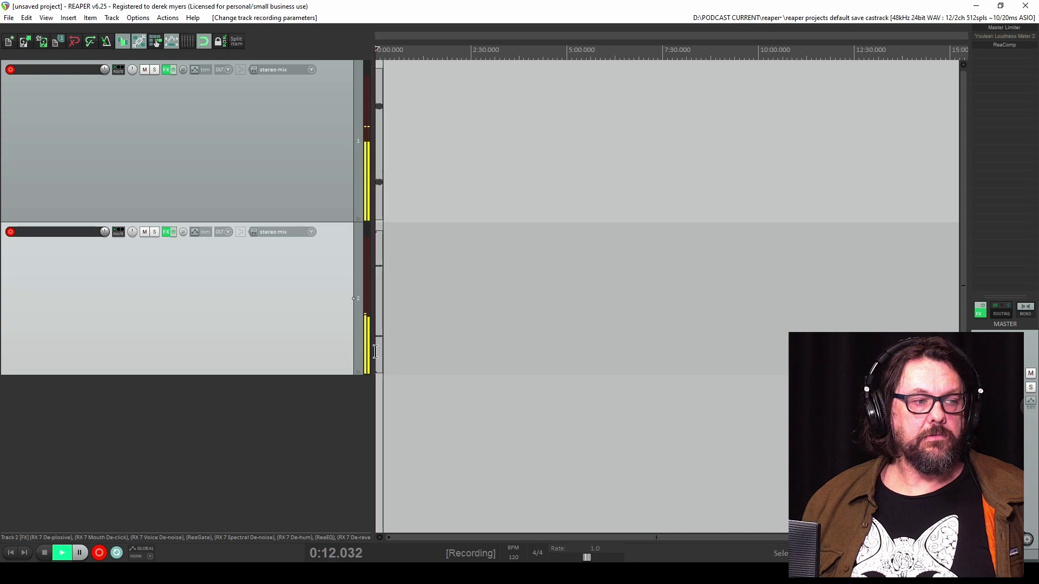
pyautogui.scroll(3, 379, 352)
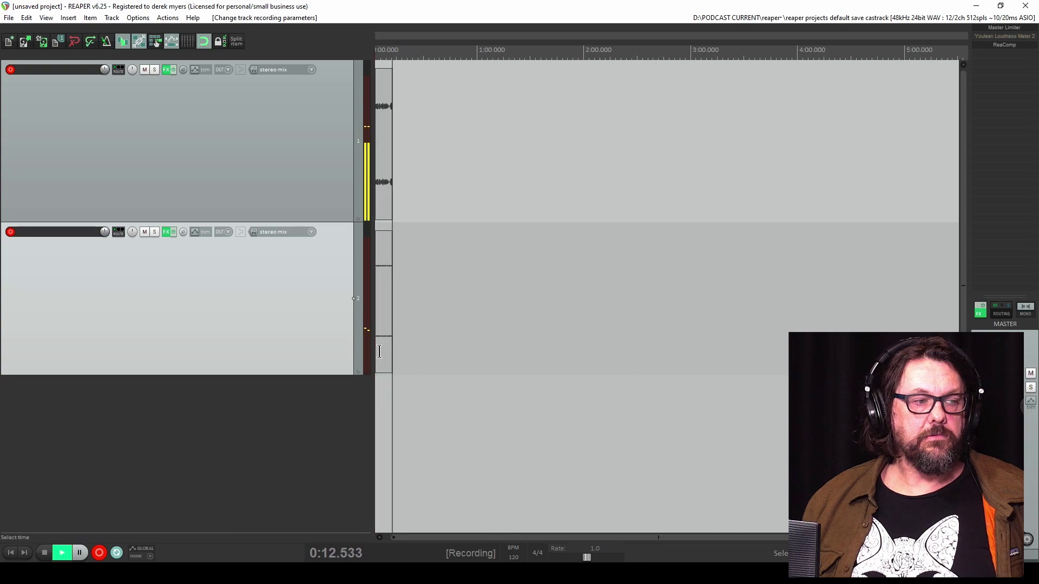
pyautogui.scroll(4, 379, 352)
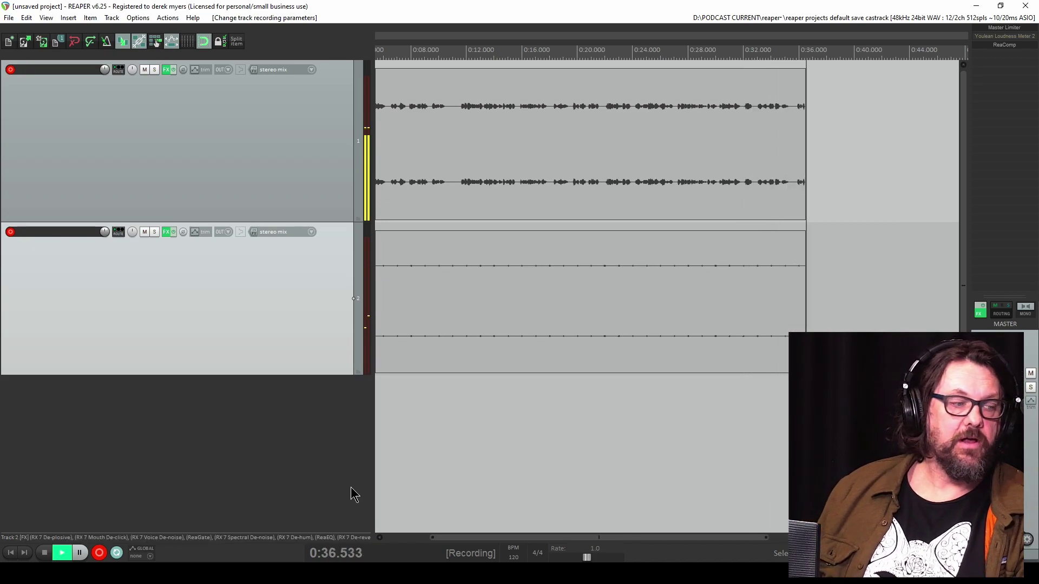
pyautogui.click(46, 553)
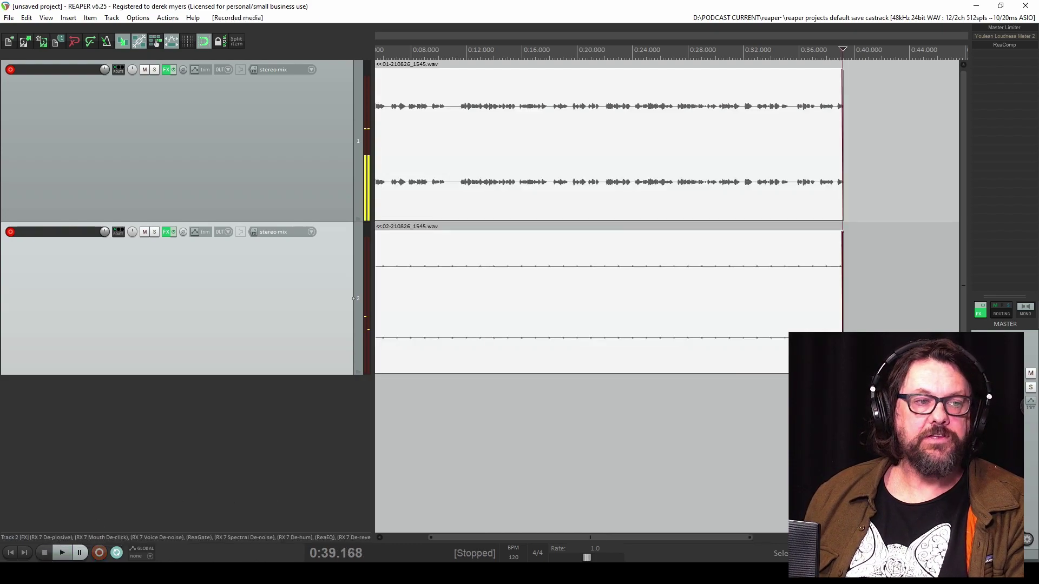
pyautogui.click(405, 50)
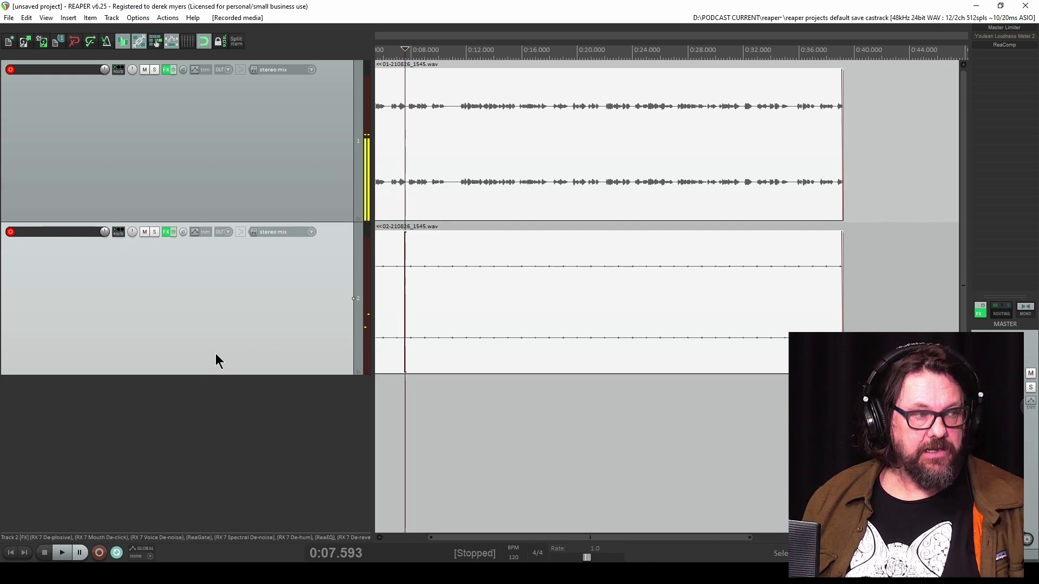
# Take track 2 out of record-arm using its record-arm button.
pyautogui.rightClick(11, 232)
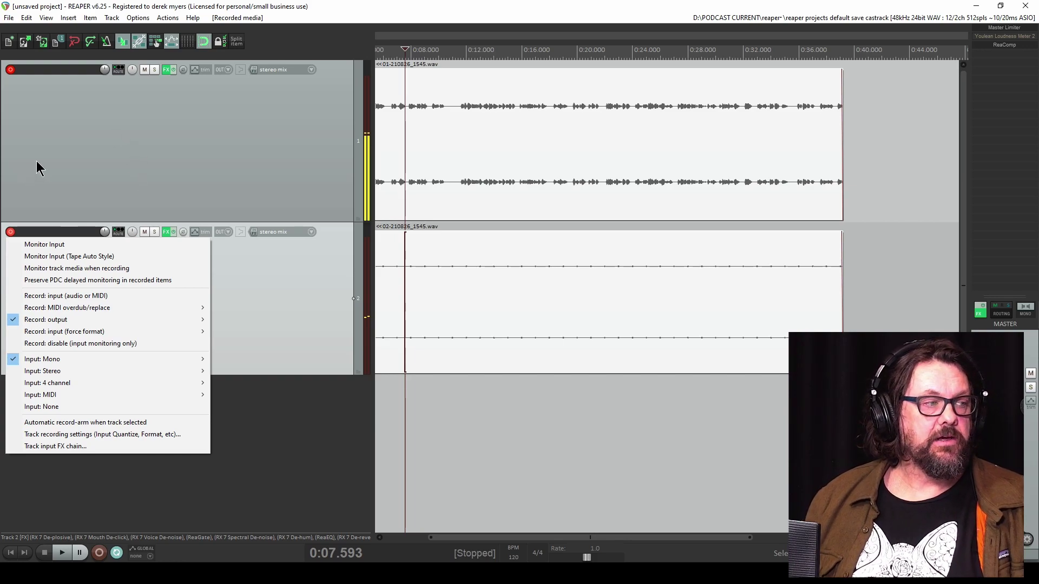
pyautogui.click(10, 232)
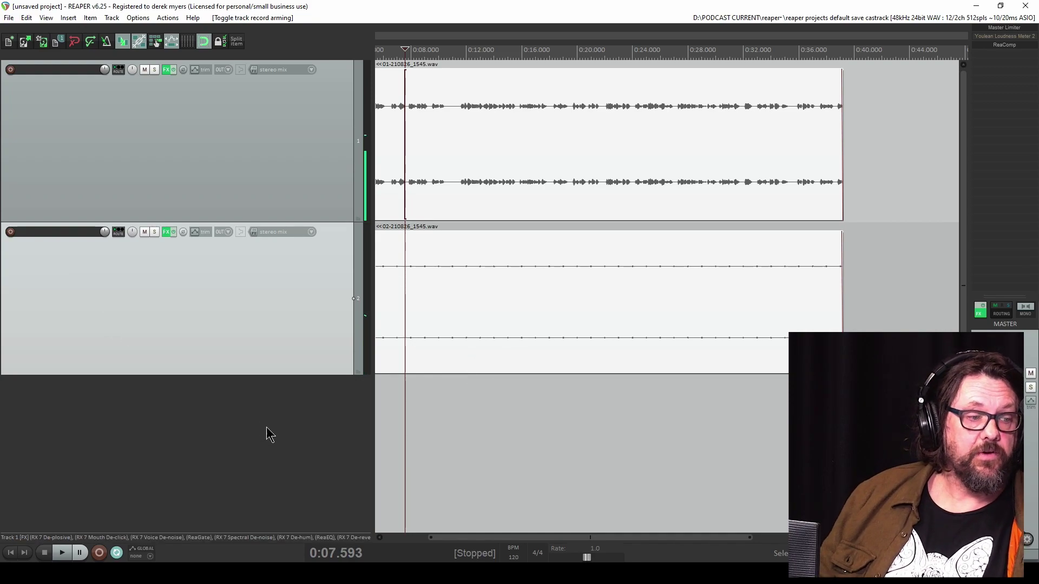
# Check the remote PC's REAPER session in the NDI - STUDIOPC1 feed, then minimize it.
pyautogui.moveTo(543, 573)
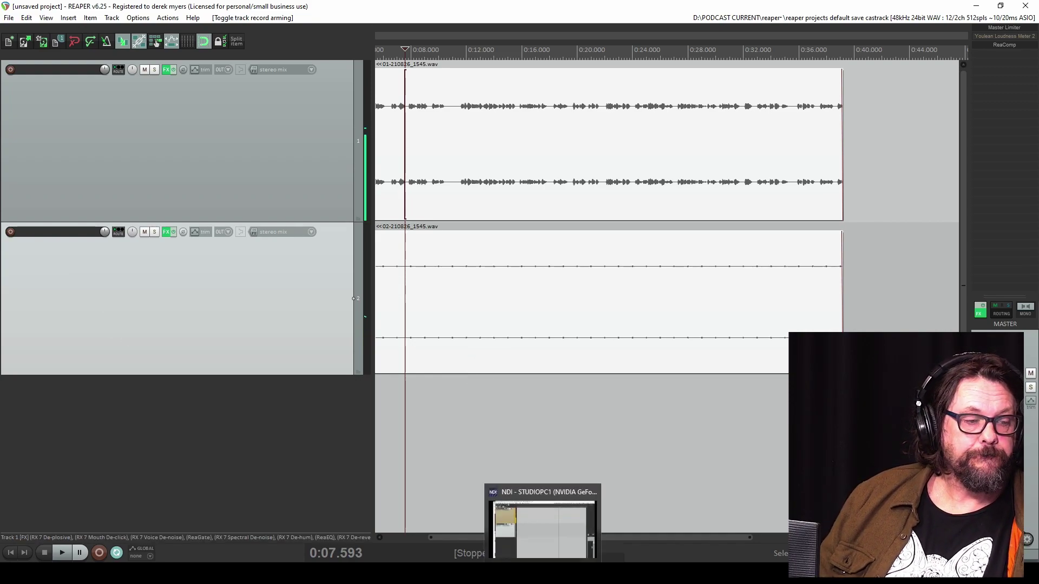
pyautogui.click(517, 492)
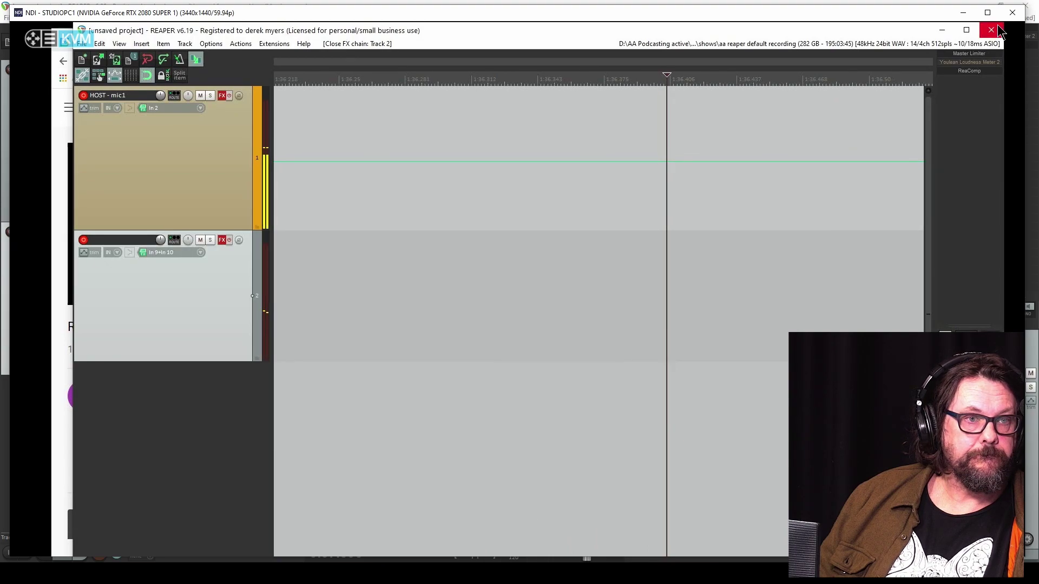
pyautogui.click(962, 13)
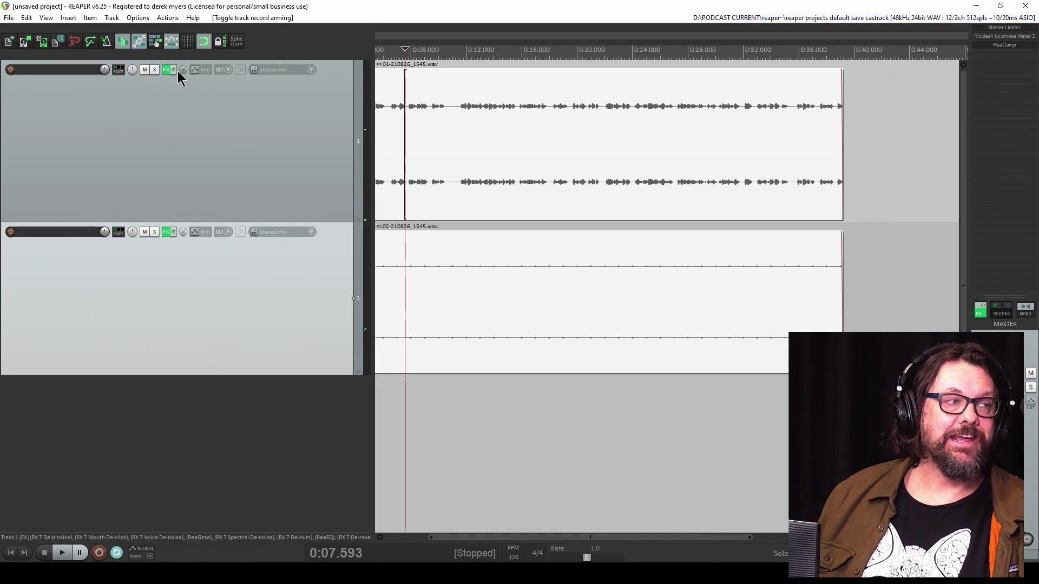
# Record-arm tracks 1 and 2 again and bypass each track's FX chain.
pyautogui.click(11, 71)
pyautogui.click(10, 231)
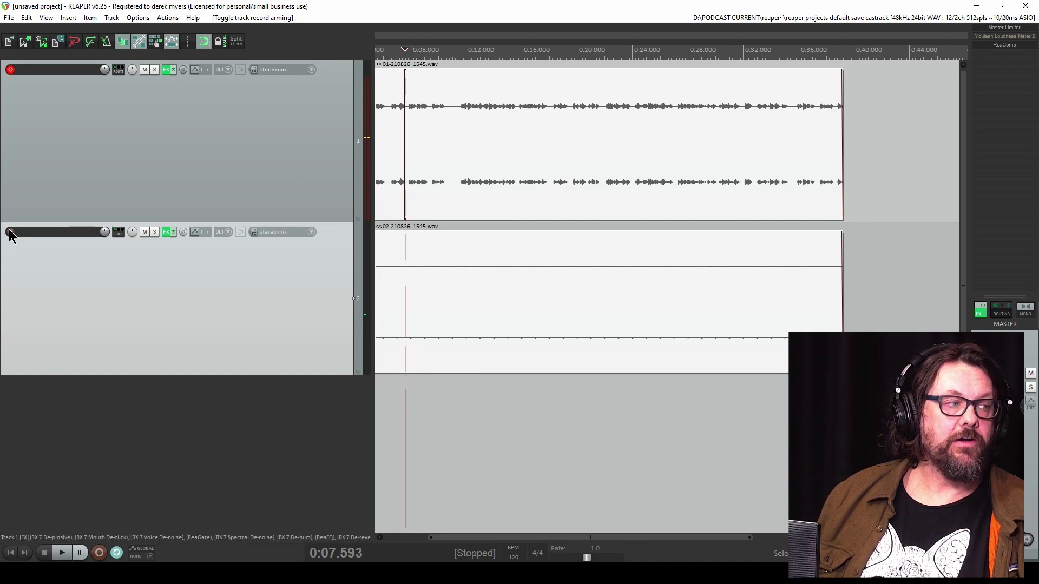
pyautogui.click(173, 69)
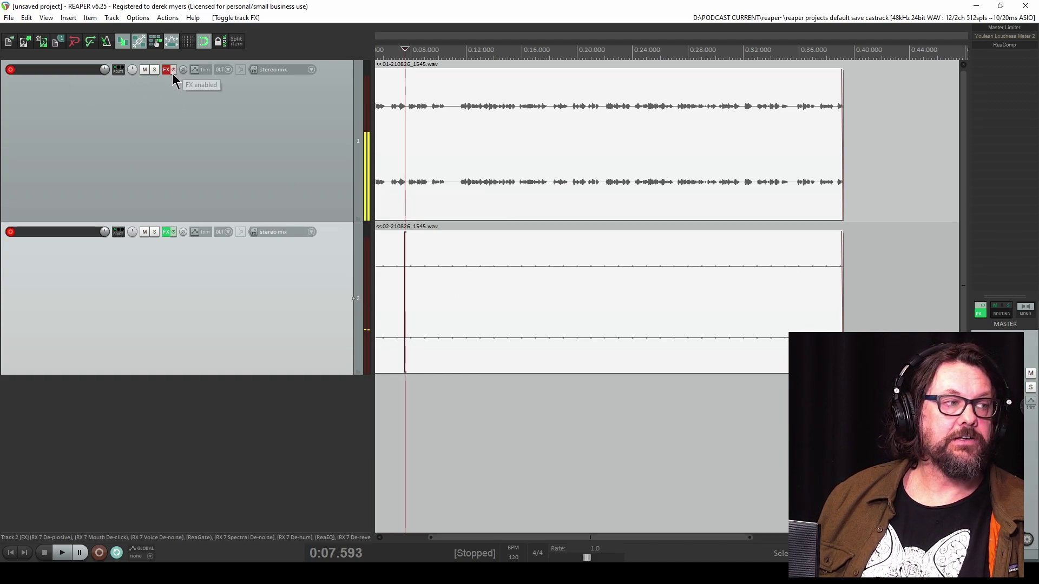
pyautogui.click(173, 232)
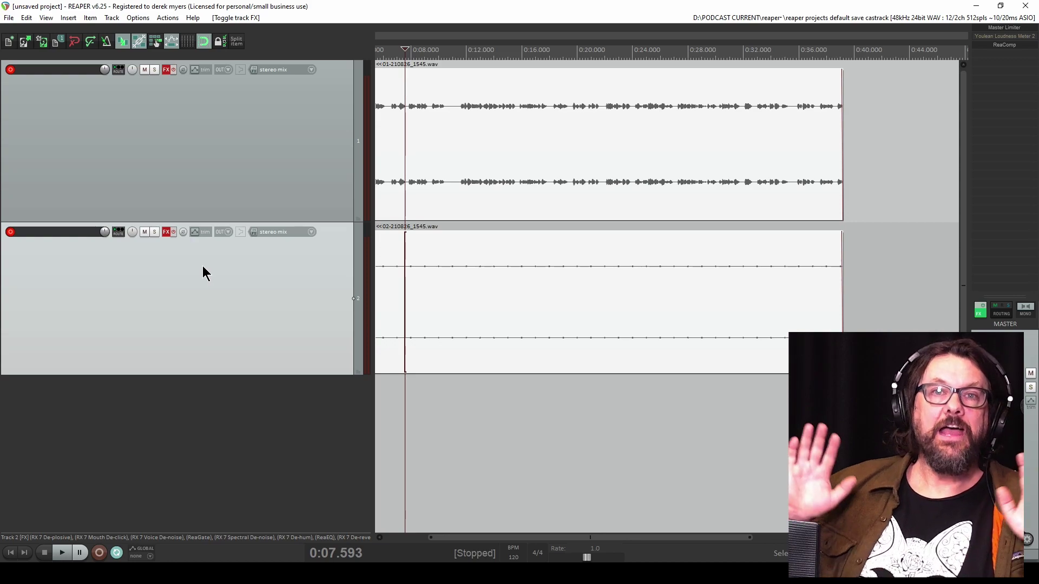